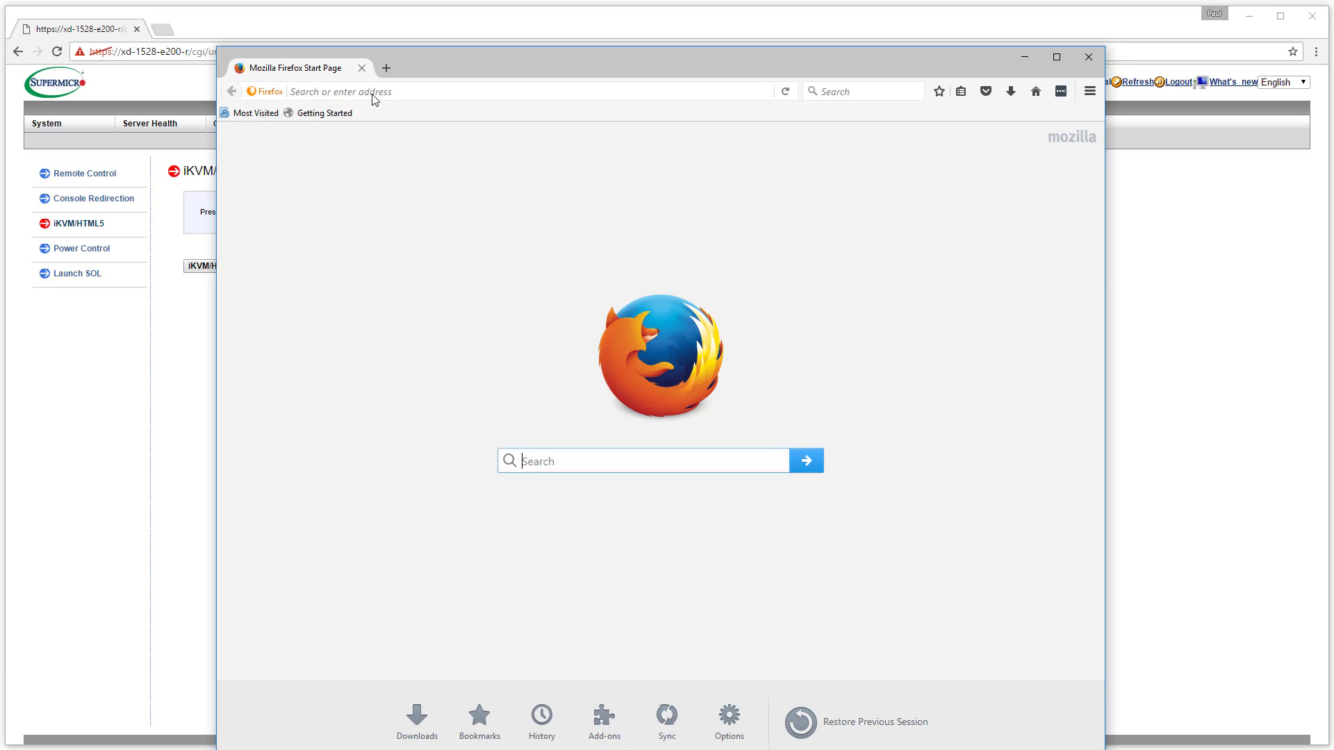
Paste the server's https address into Firefox and load it
left_click(374, 93)
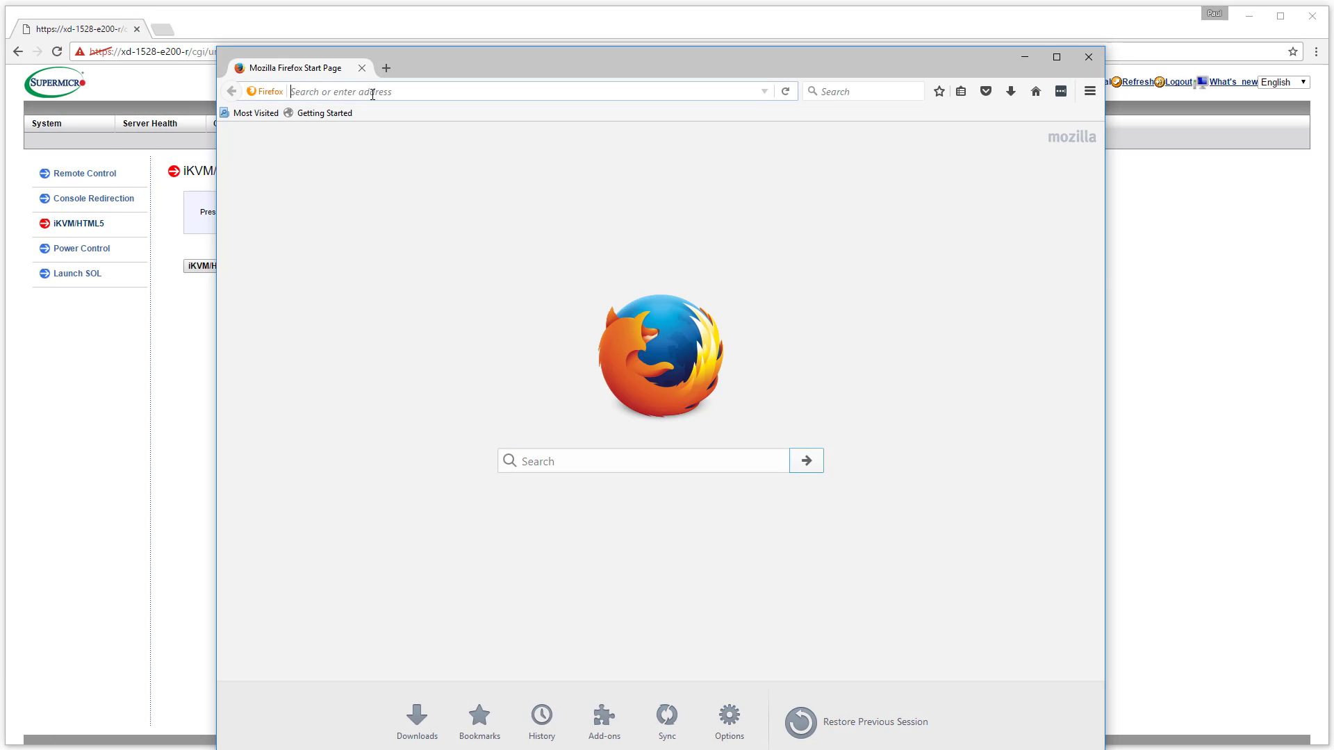
type("https://xd-1528-e200-r")
key("Return")
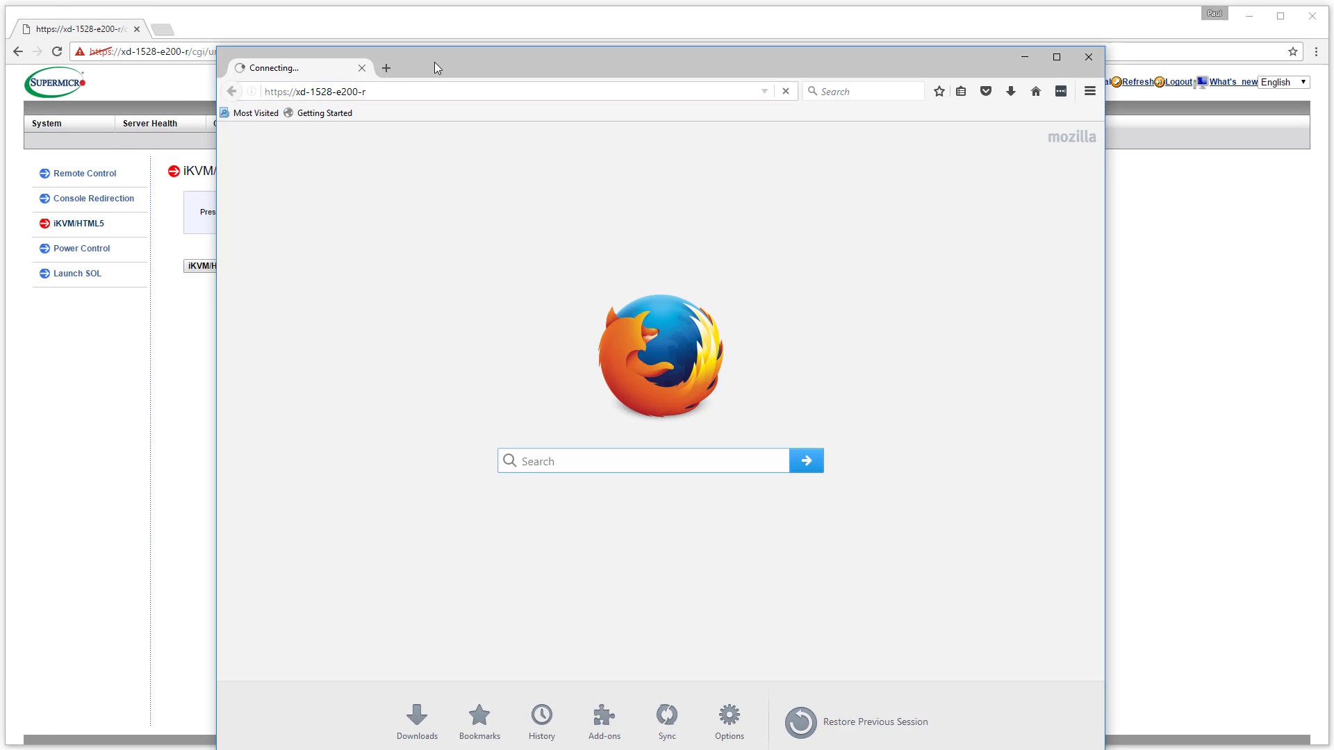
left_click_drag(482, 61, 269, 16)
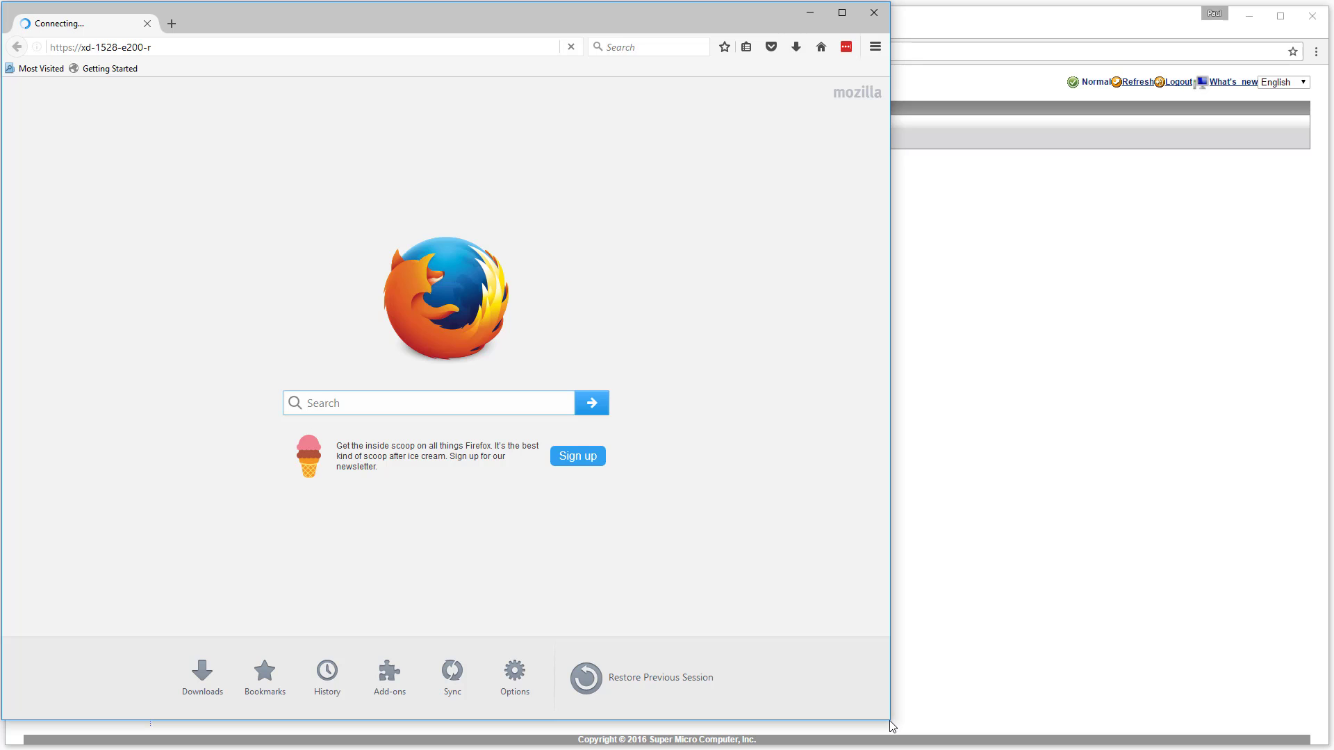
left_click_drag(892, 721, 1330, 746)
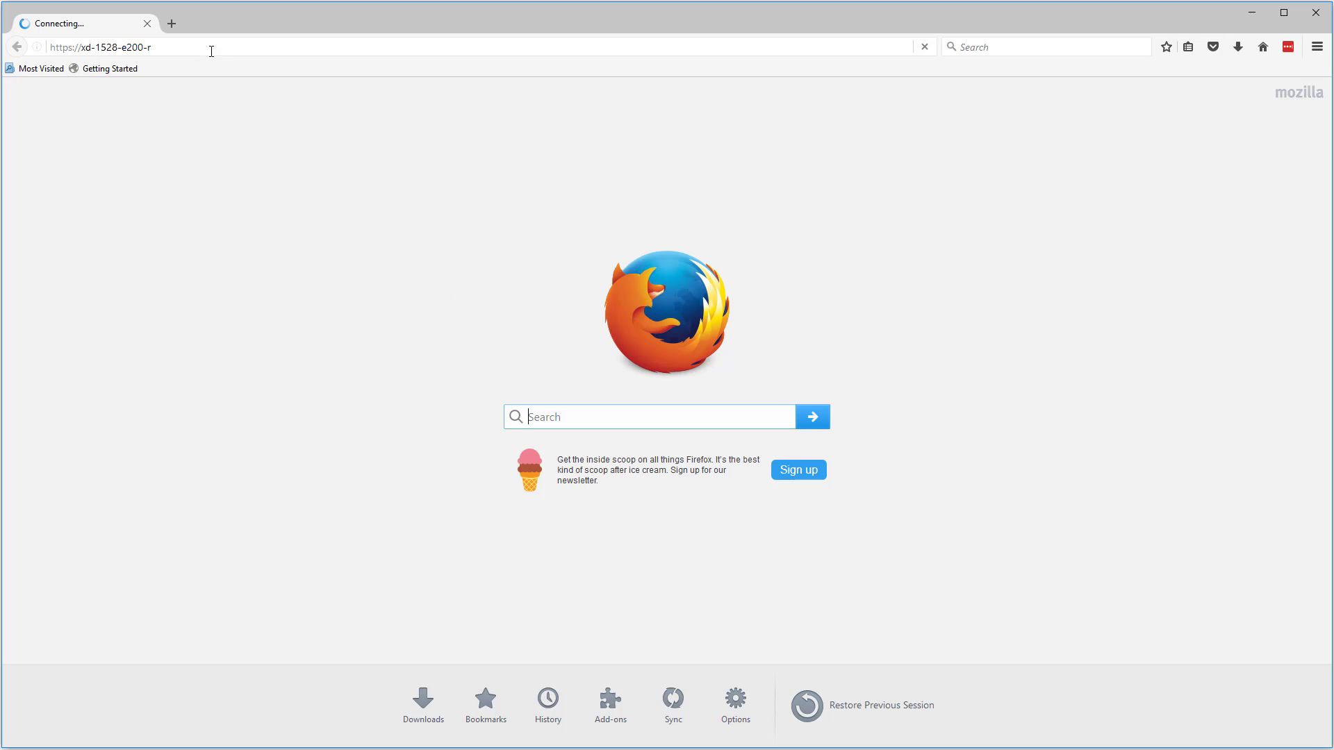
left_click(178, 47)
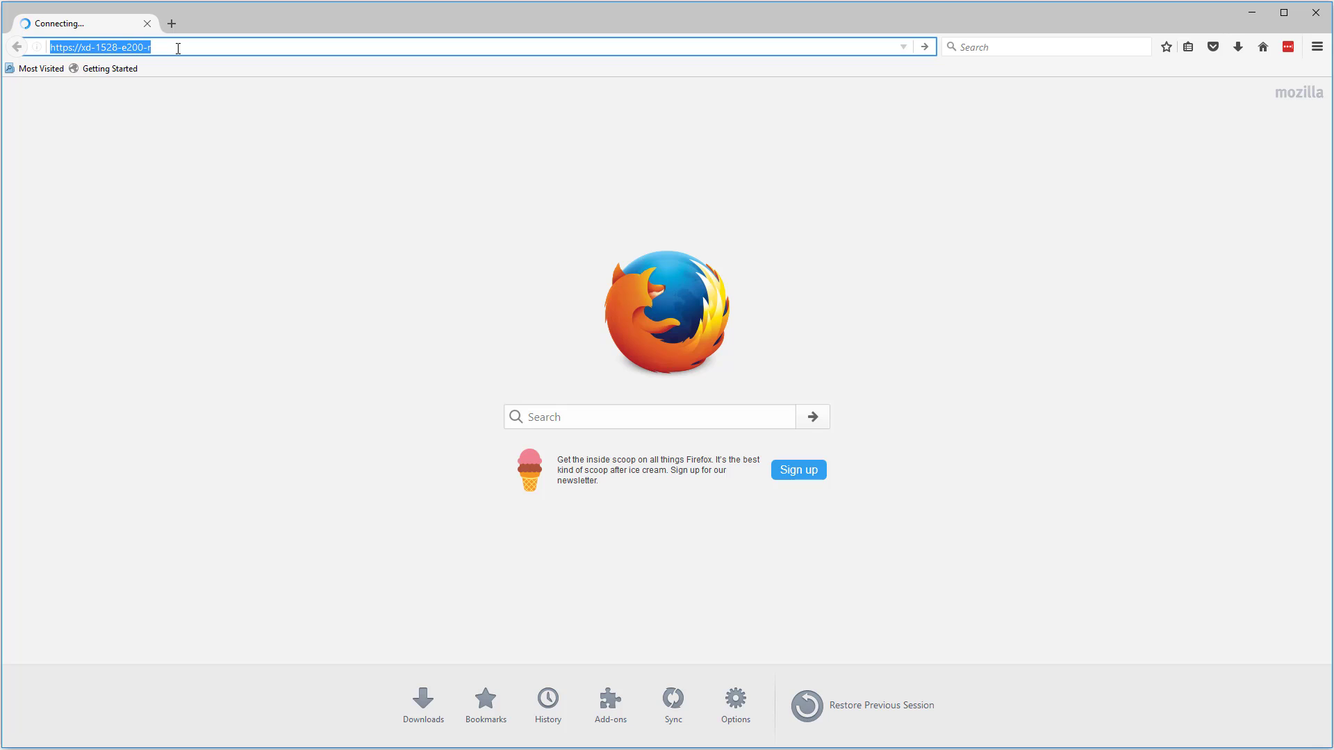
left_click(69, 44)
key("BackSpace")
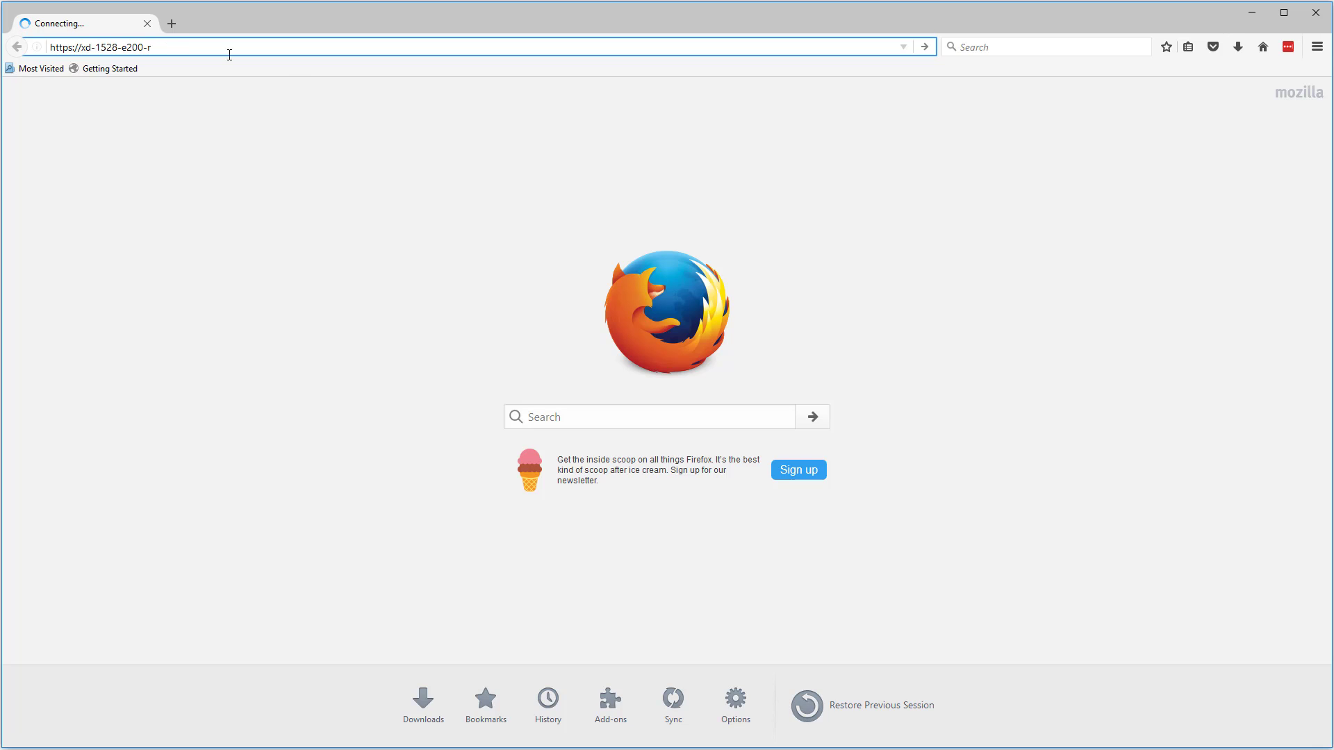
key("Return")
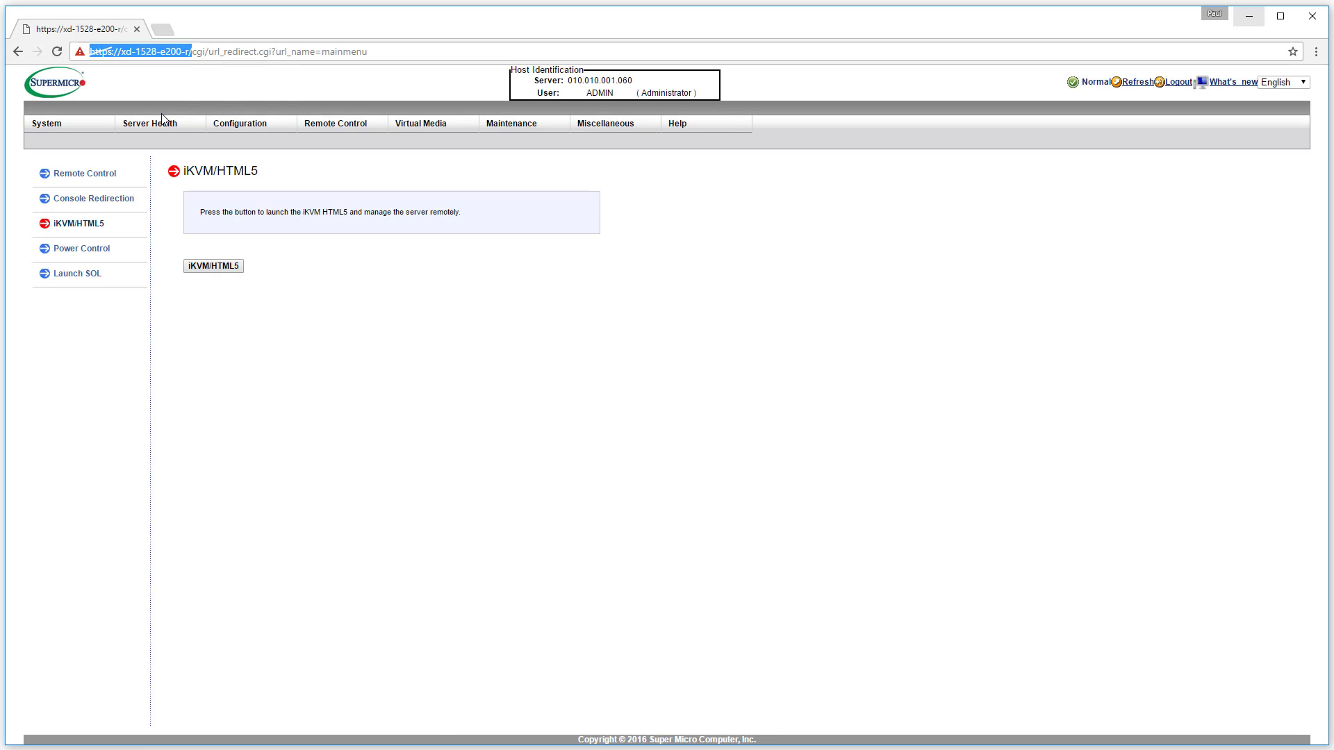
Open Server Health > Sensor Readings, copy the server address, and switch back to Firefox
left_click(140, 123)
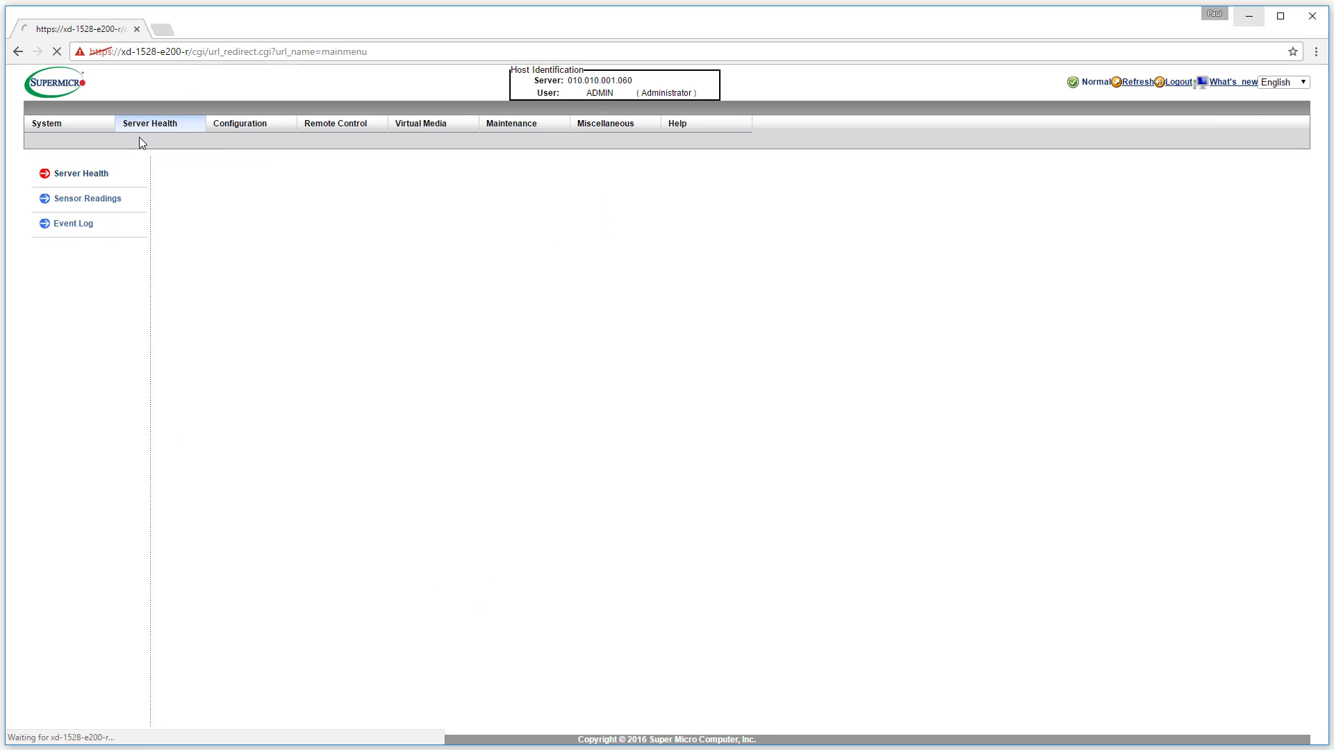
left_click(116, 201)
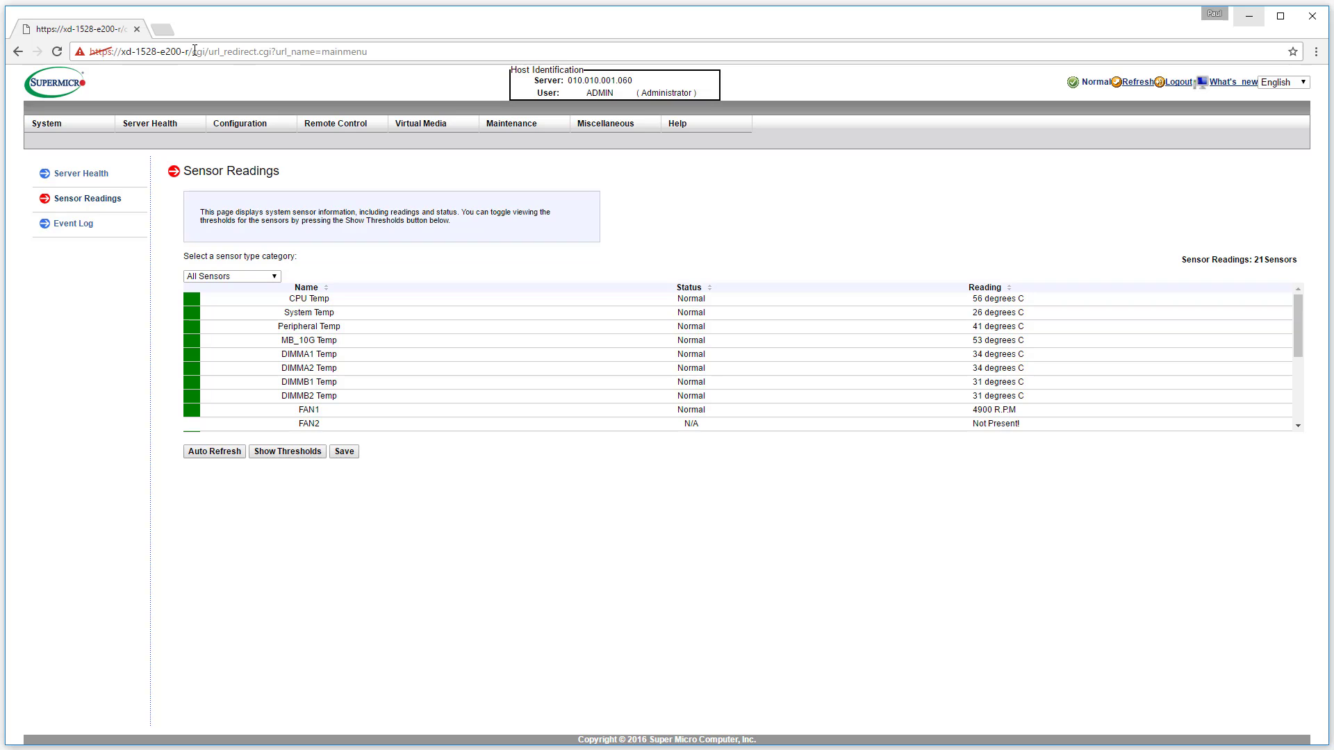
left_click_drag(194, 51, 89, 58)
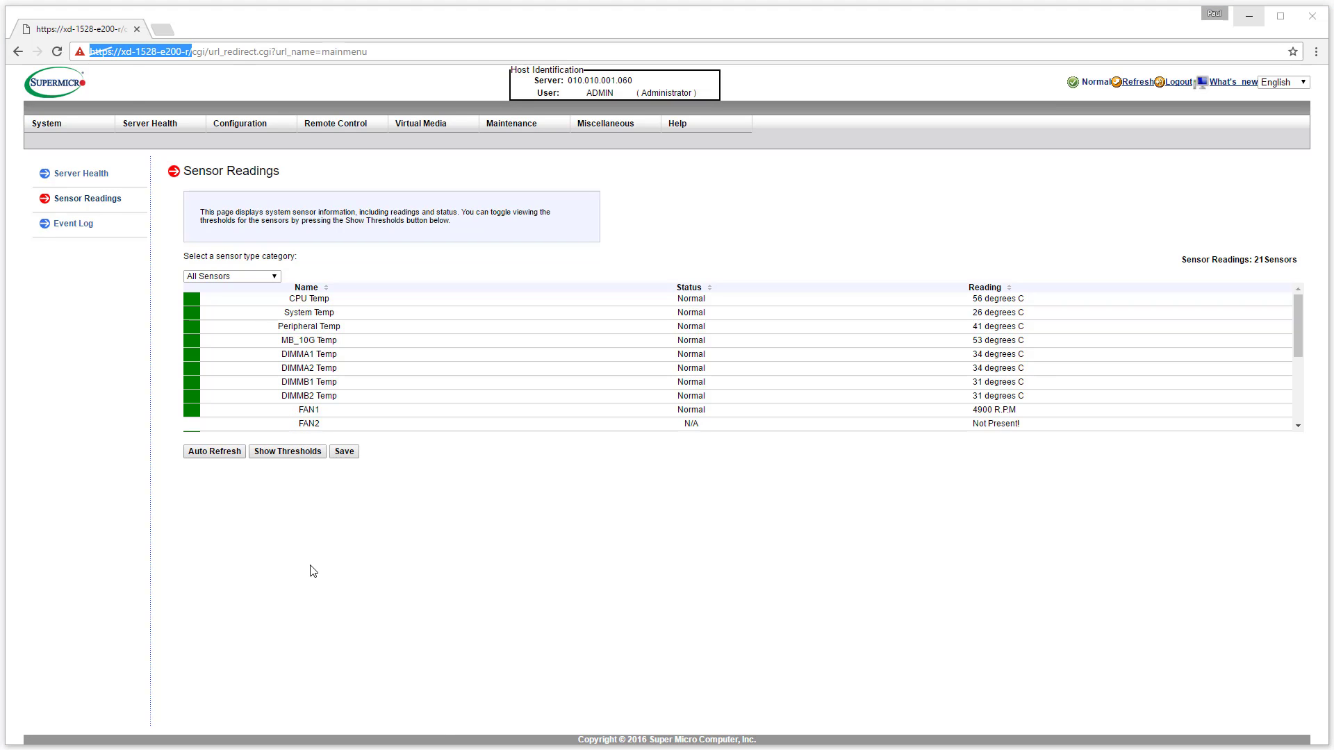
key("alt+Tab")
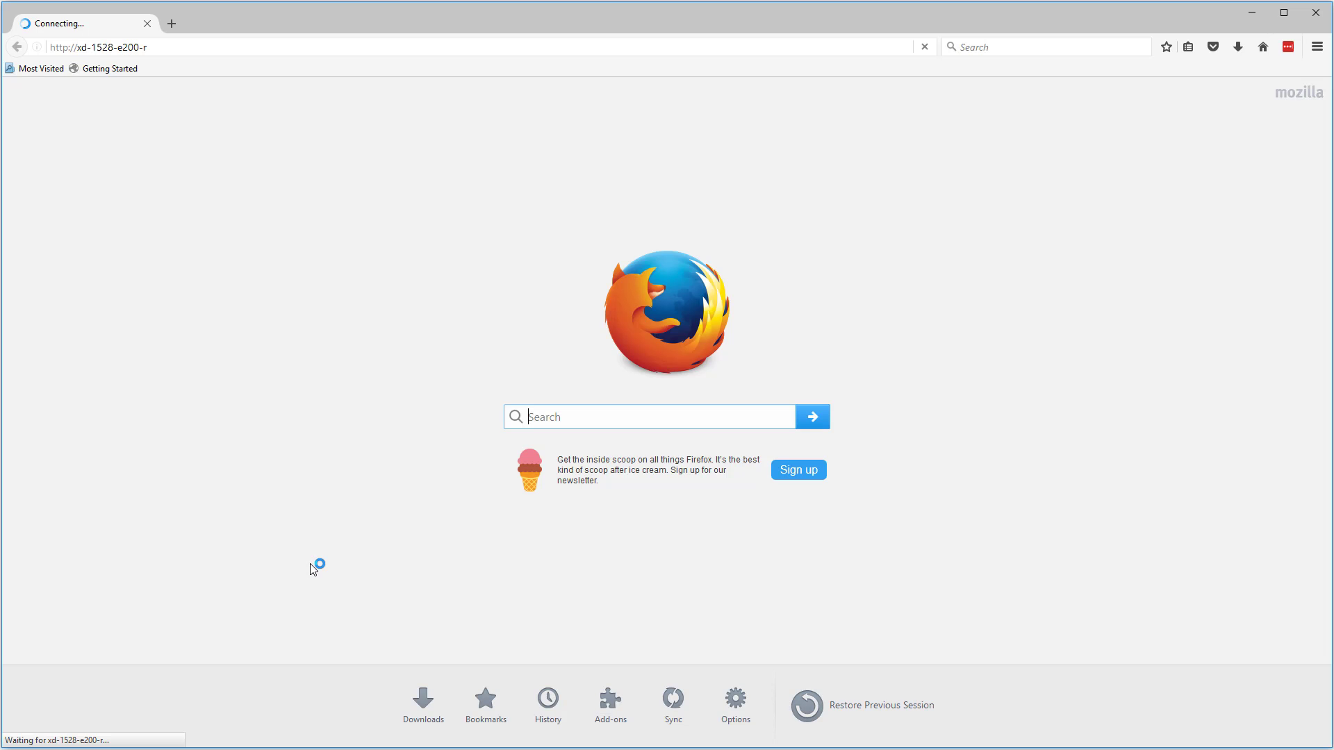
Load tinkertry.com in the Firefox tab
left_click(150, 44)
key("ctrl+c")
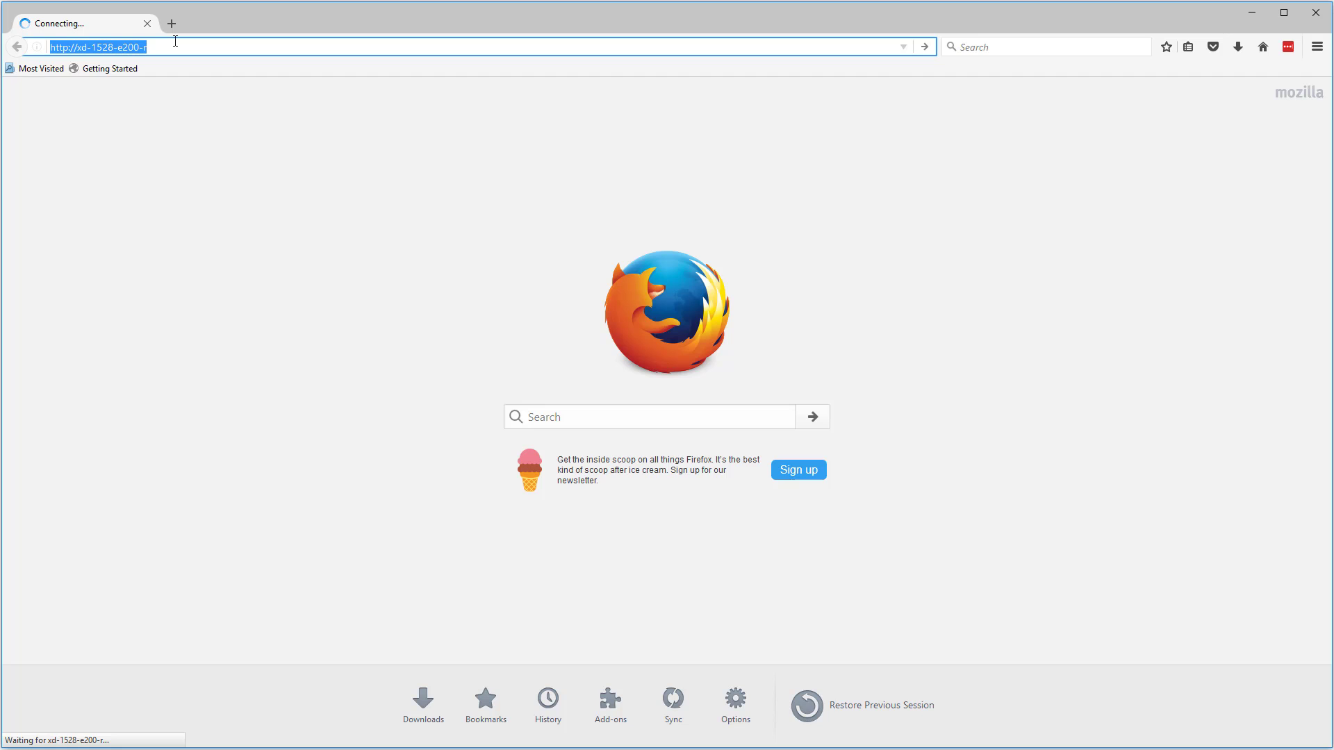
type("tinkertry.com/")
key("Return")
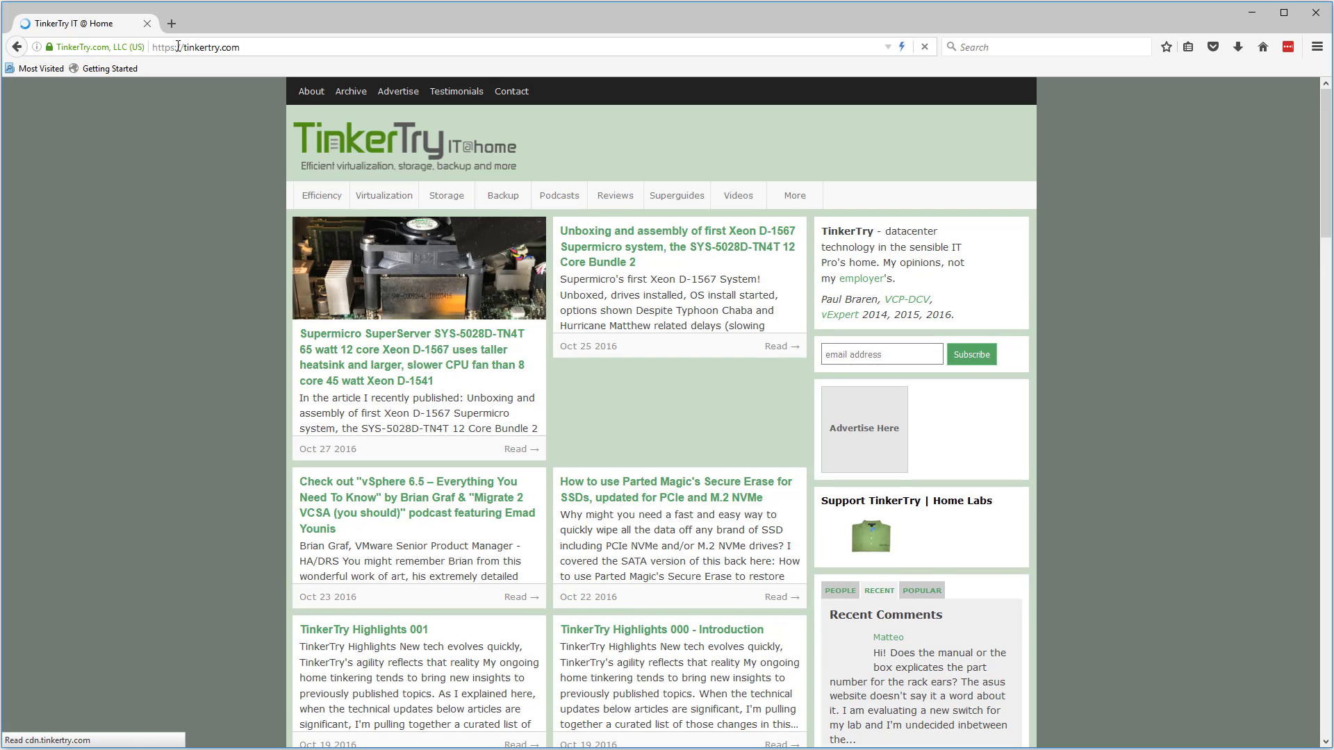
left_click(177, 46)
key("ctrl+v")
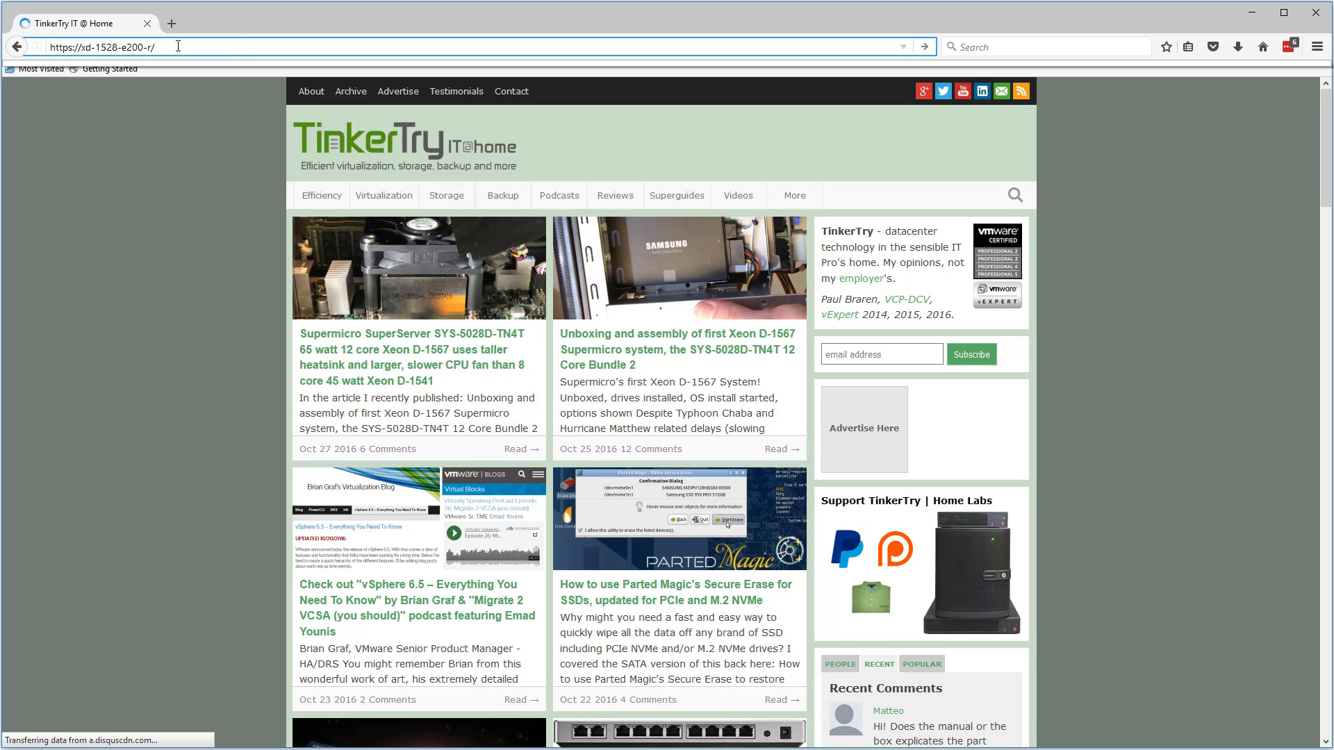
key("Return")
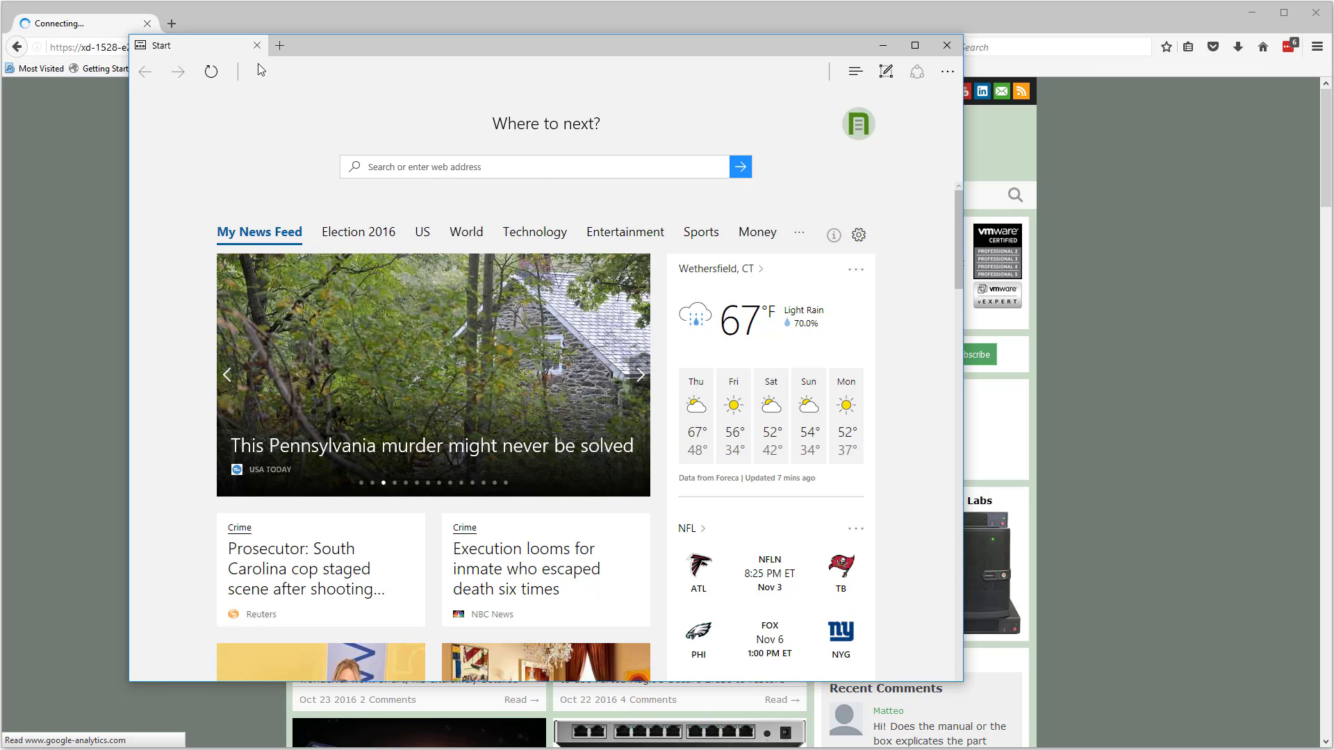
Move the Edge window down and to the right, out of the way
scroll(265, 69, "down", 1)
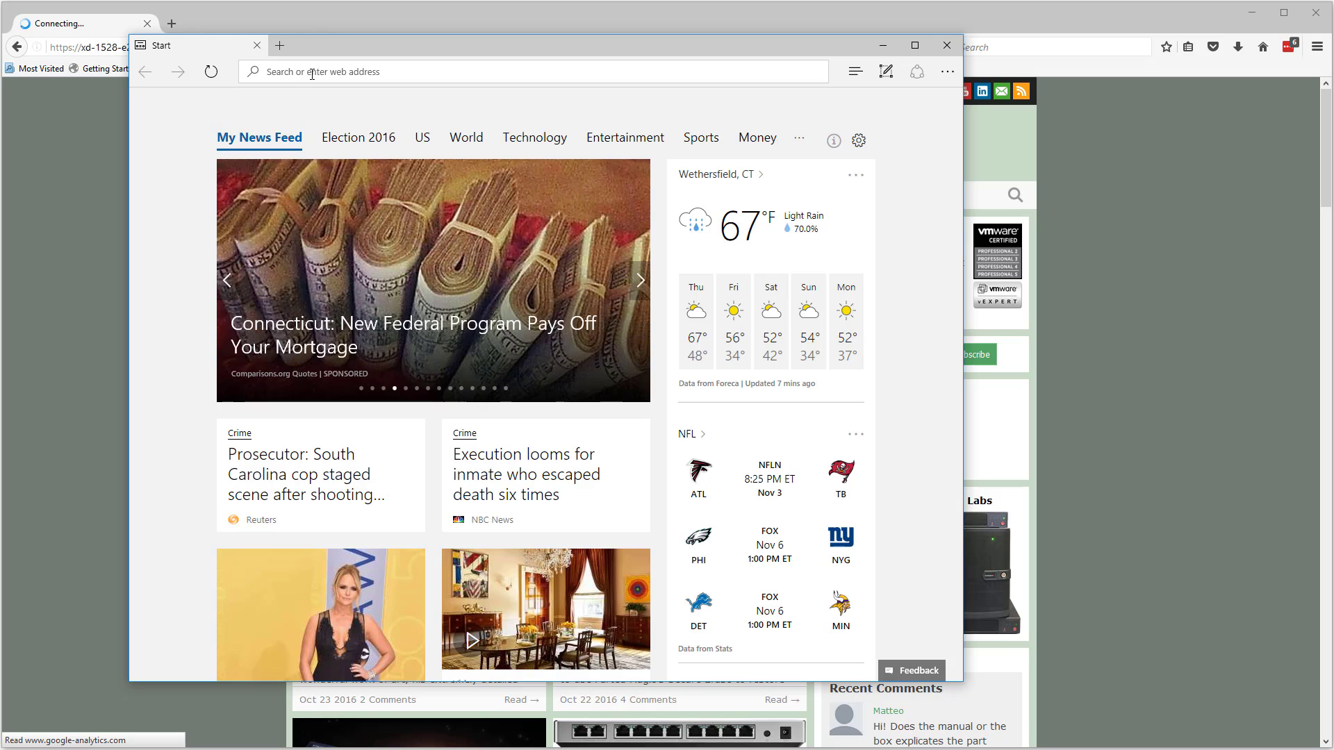
left_click_drag(344, 46, 584, 86)
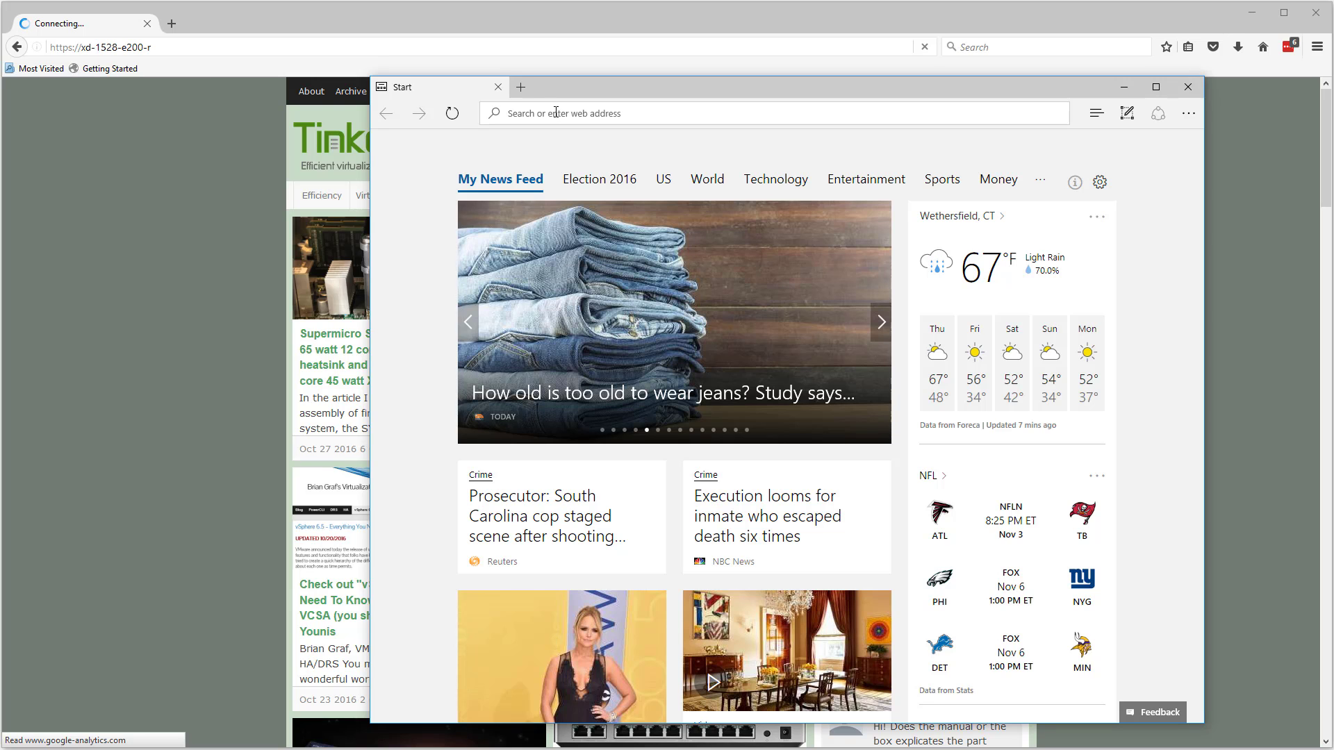
left_click_drag(727, 95, 926, 105)
Copy the xd-1528-e200-r address from Firefox and load it in Edge
left_click(164, 42)
key("ctrl+c")
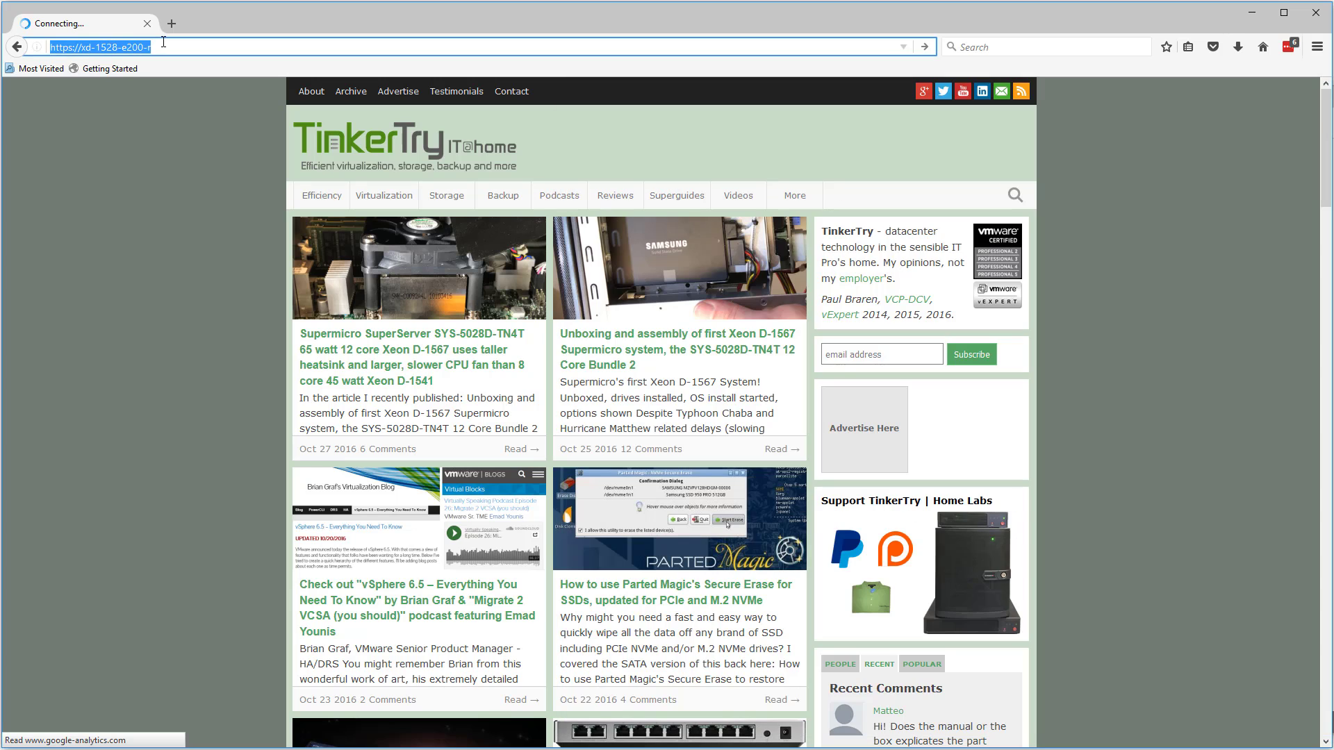
key("alt+Tab")
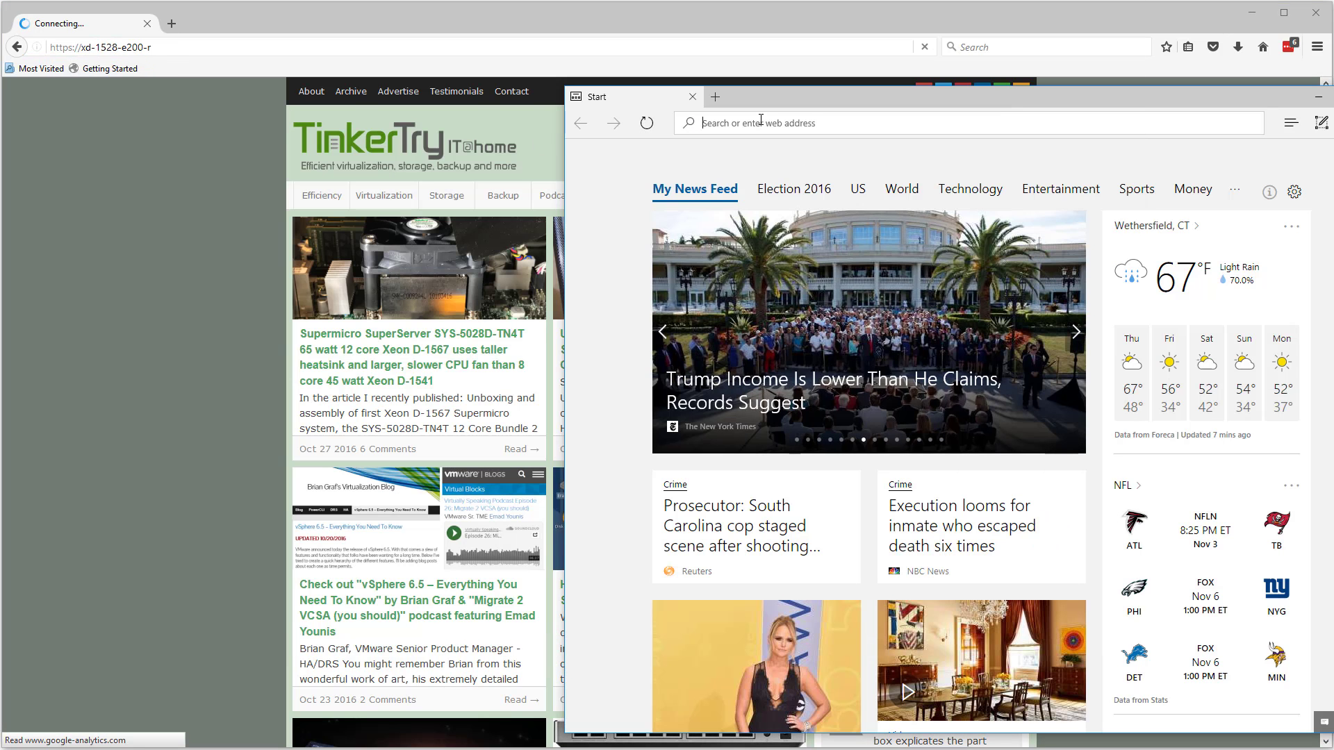
key("ctrl+v")
key("Return")
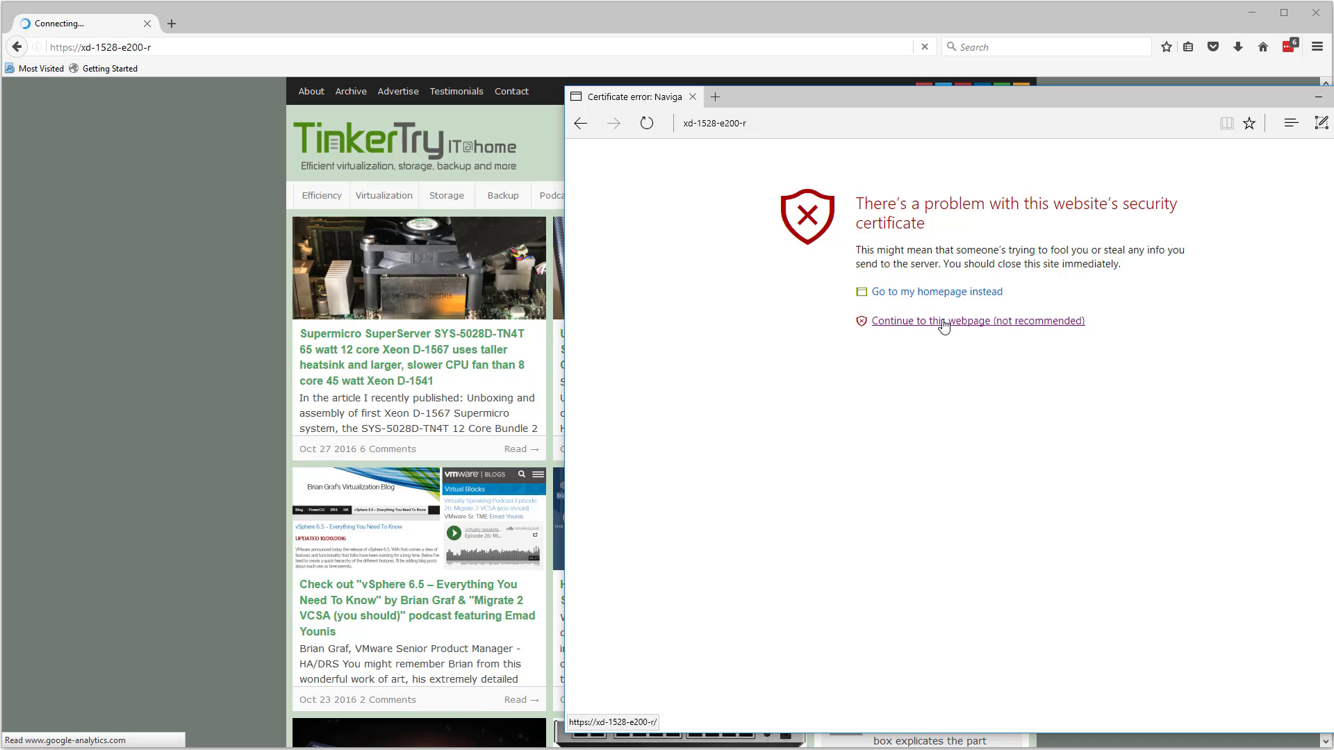
Bypass the certificate warning and log in with the administrator username and password
left_click(944, 323)
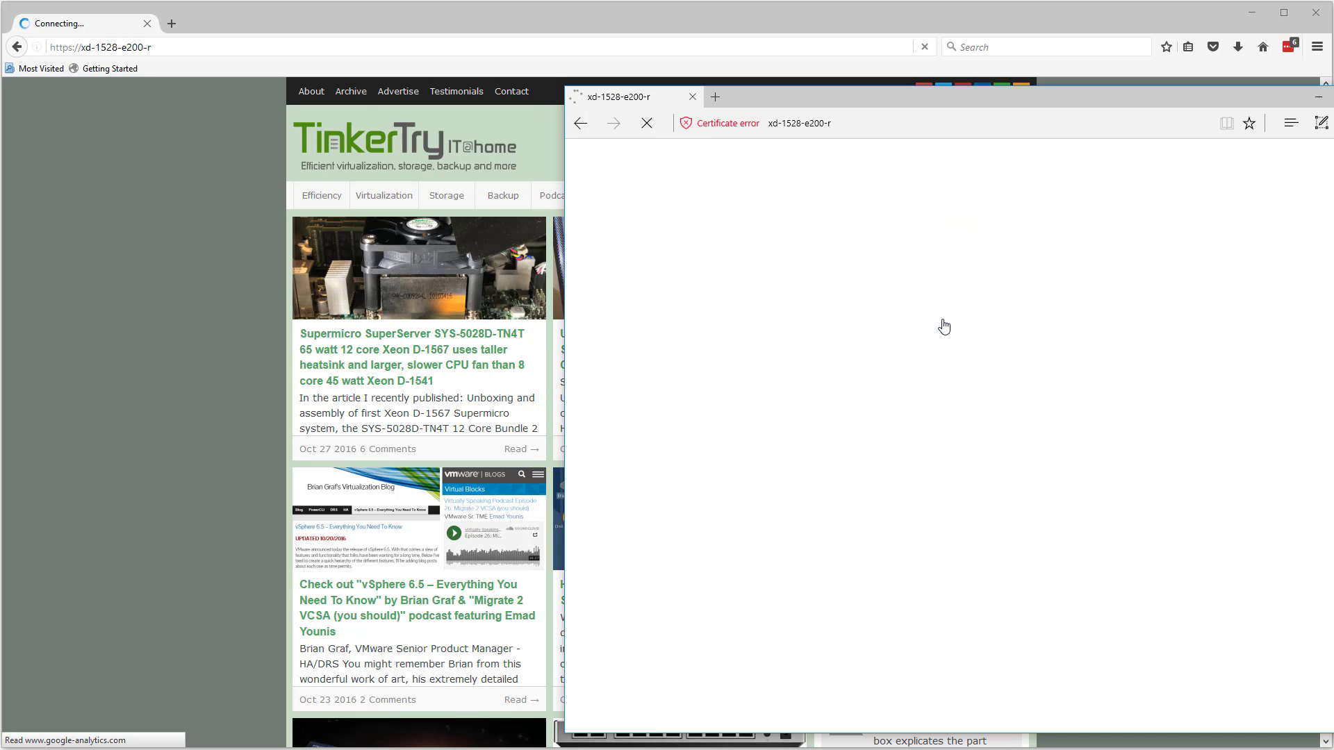
left_click(997, 314)
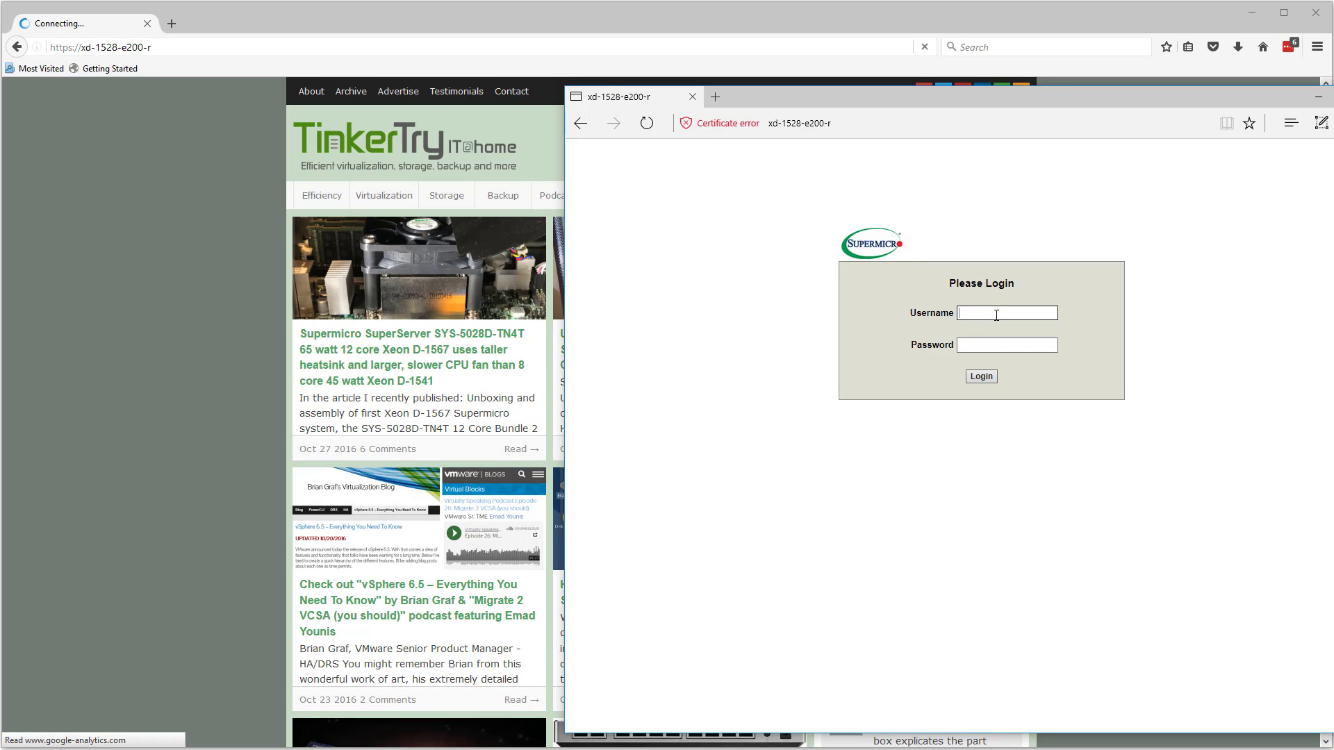
type("ADMIN")
key("Tab")
type("ADMIN")
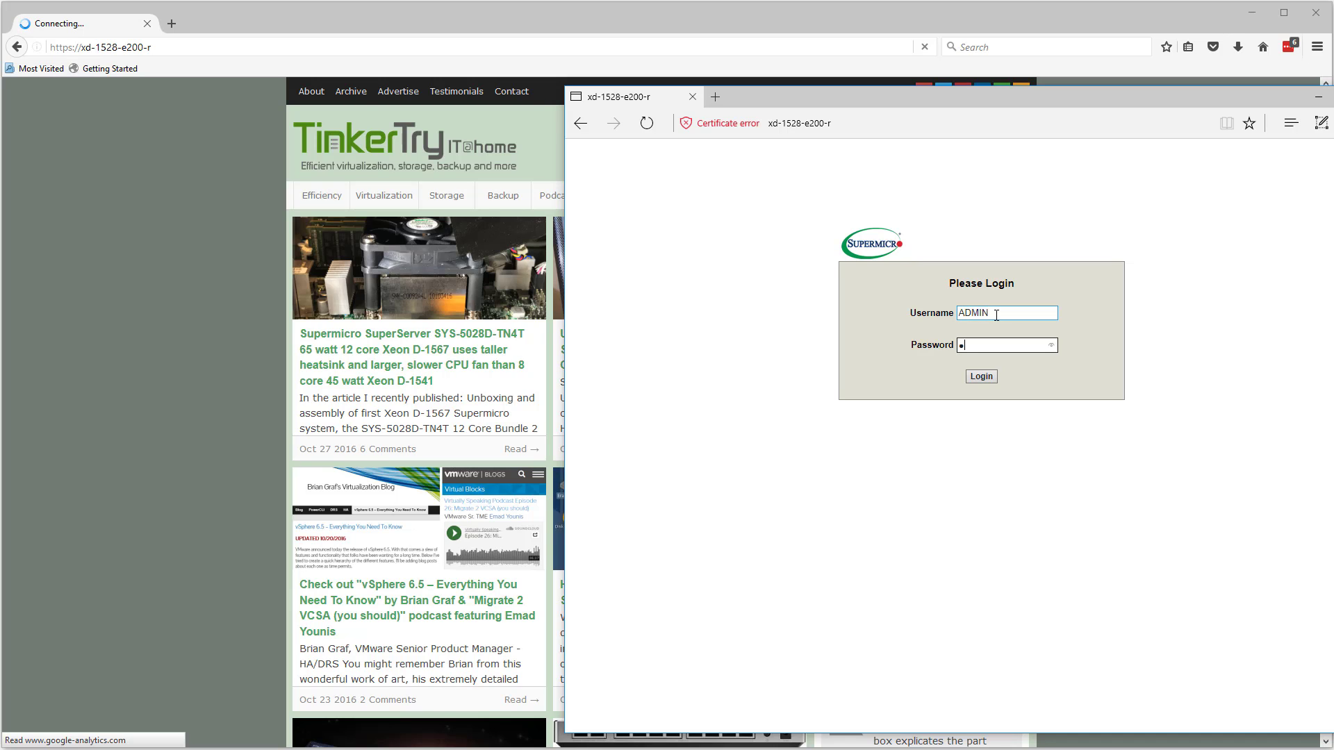
key("Return")
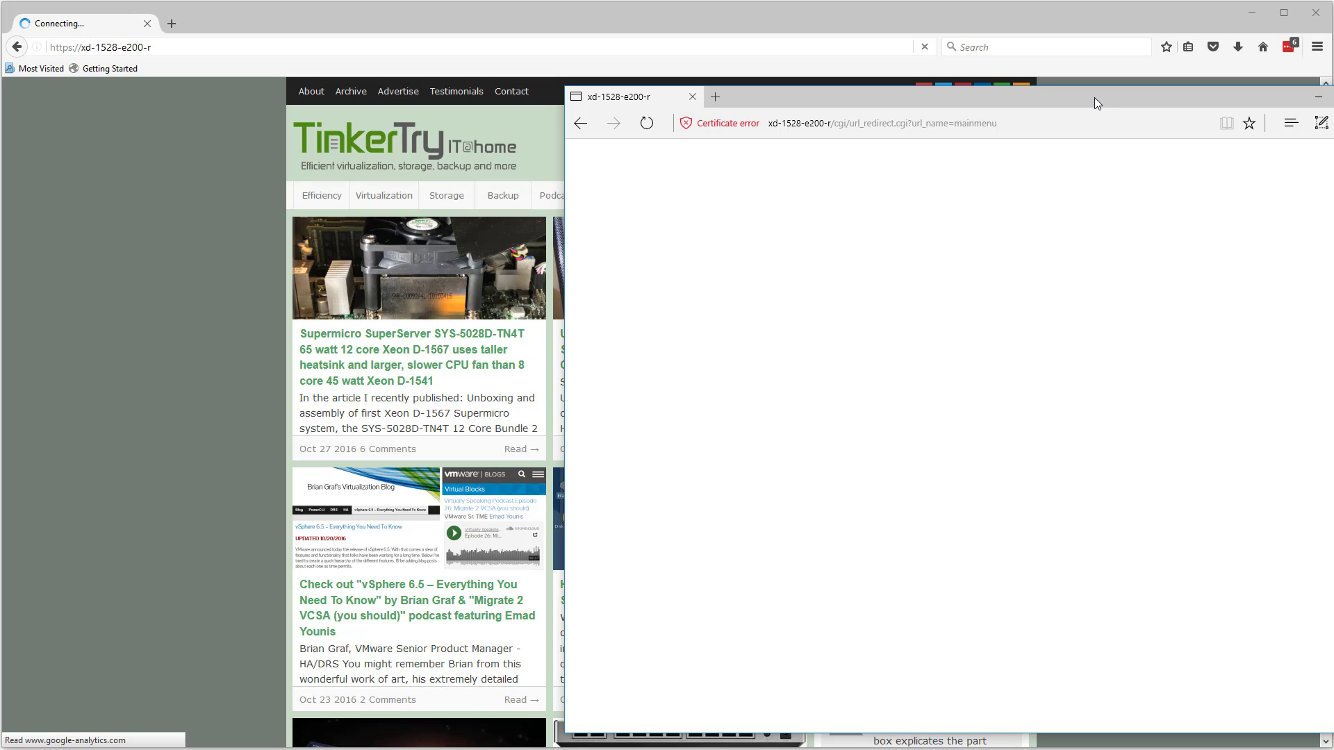
left_click_drag(1095, 102, 974, 81)
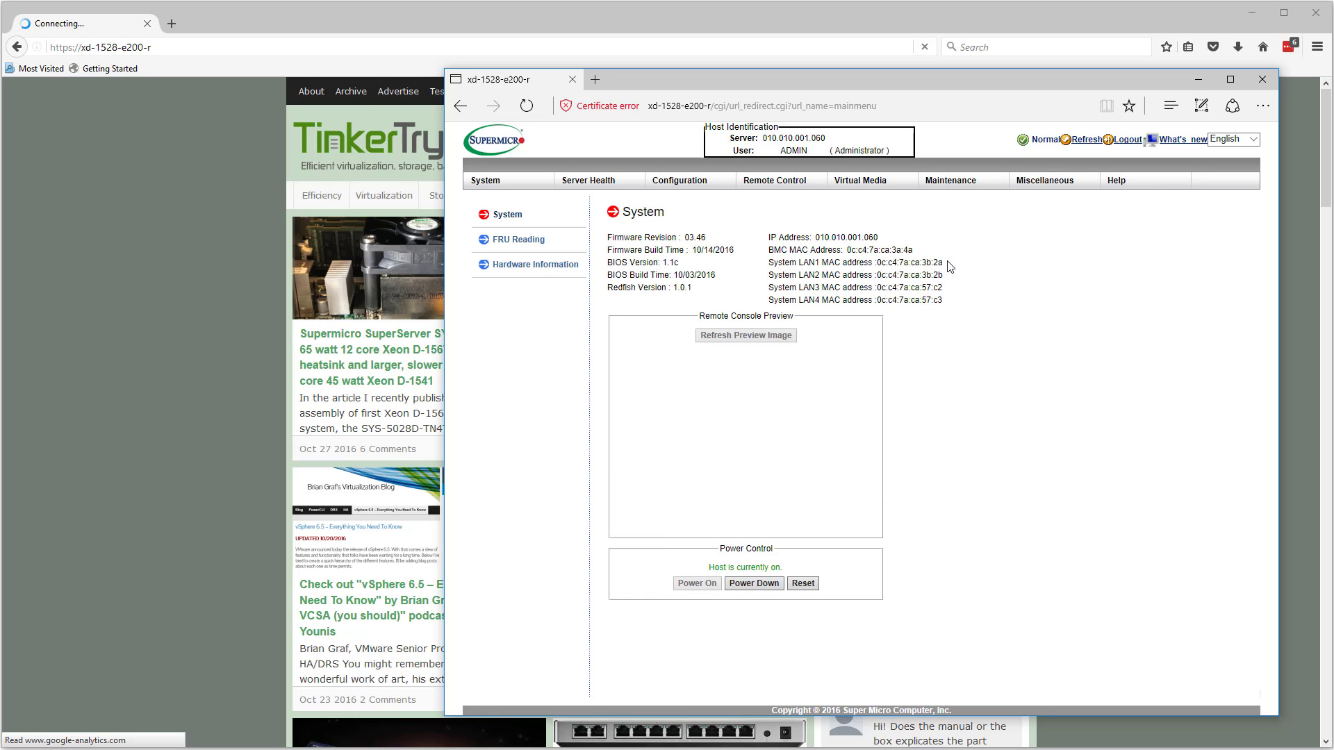
Launch the HTML5 console from Remote Control > iKVM/HTML5
mouse_move(779, 181)
left_click(769, 216)
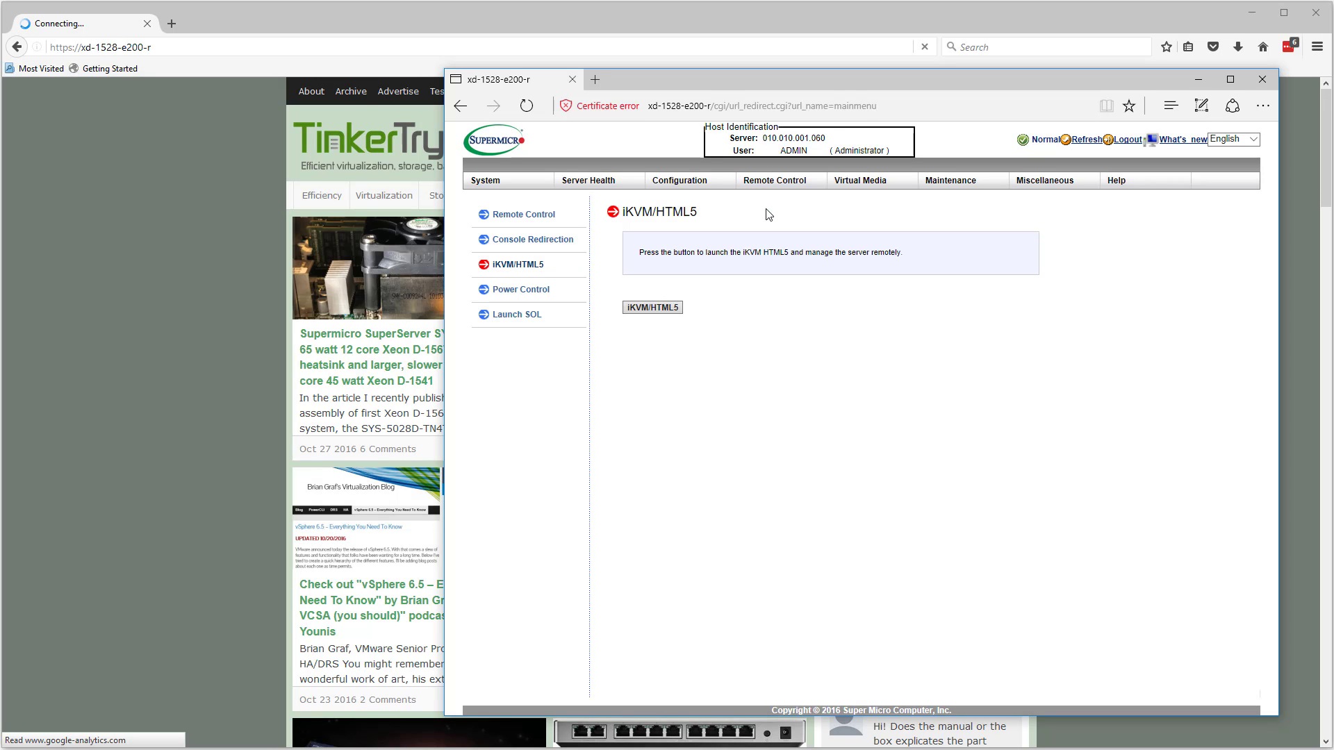
left_click(656, 312)
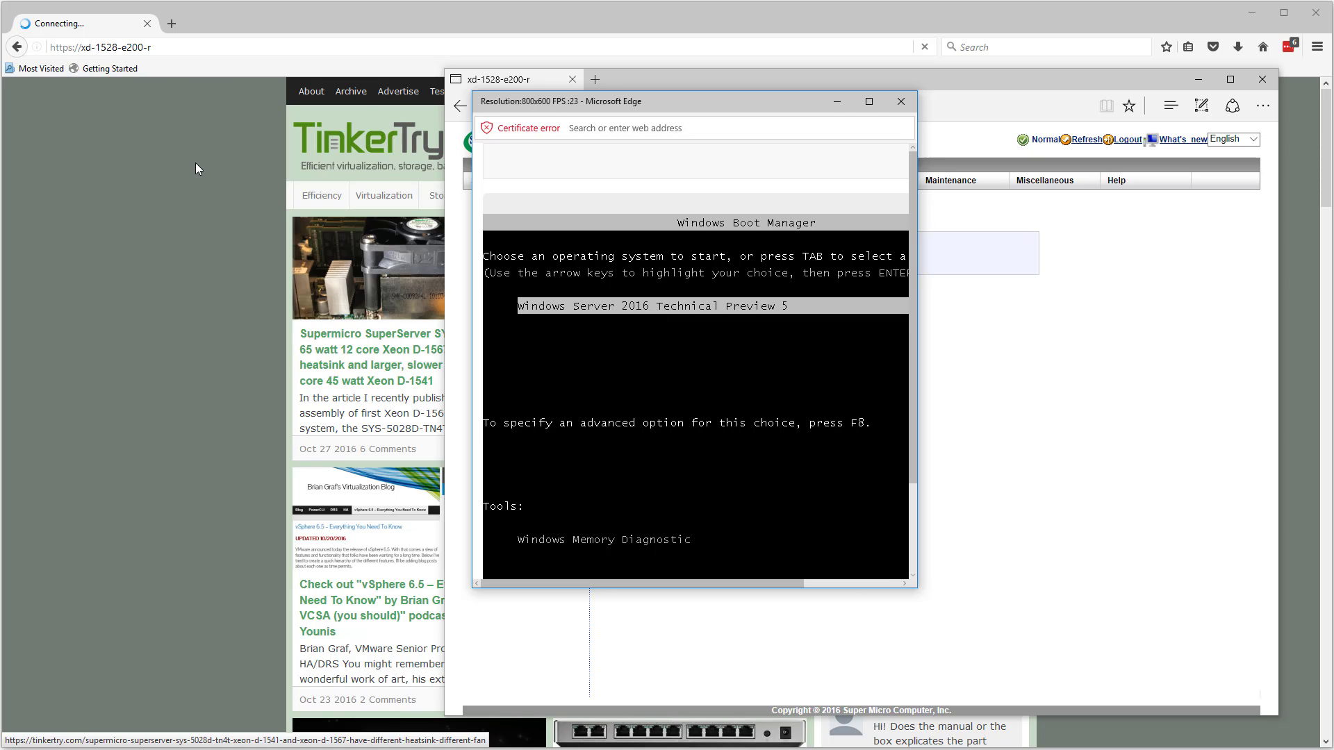
Minimize Firefox and Chrome, then move the iKVM console top-left and enlarge it
left_click(1252, 16)
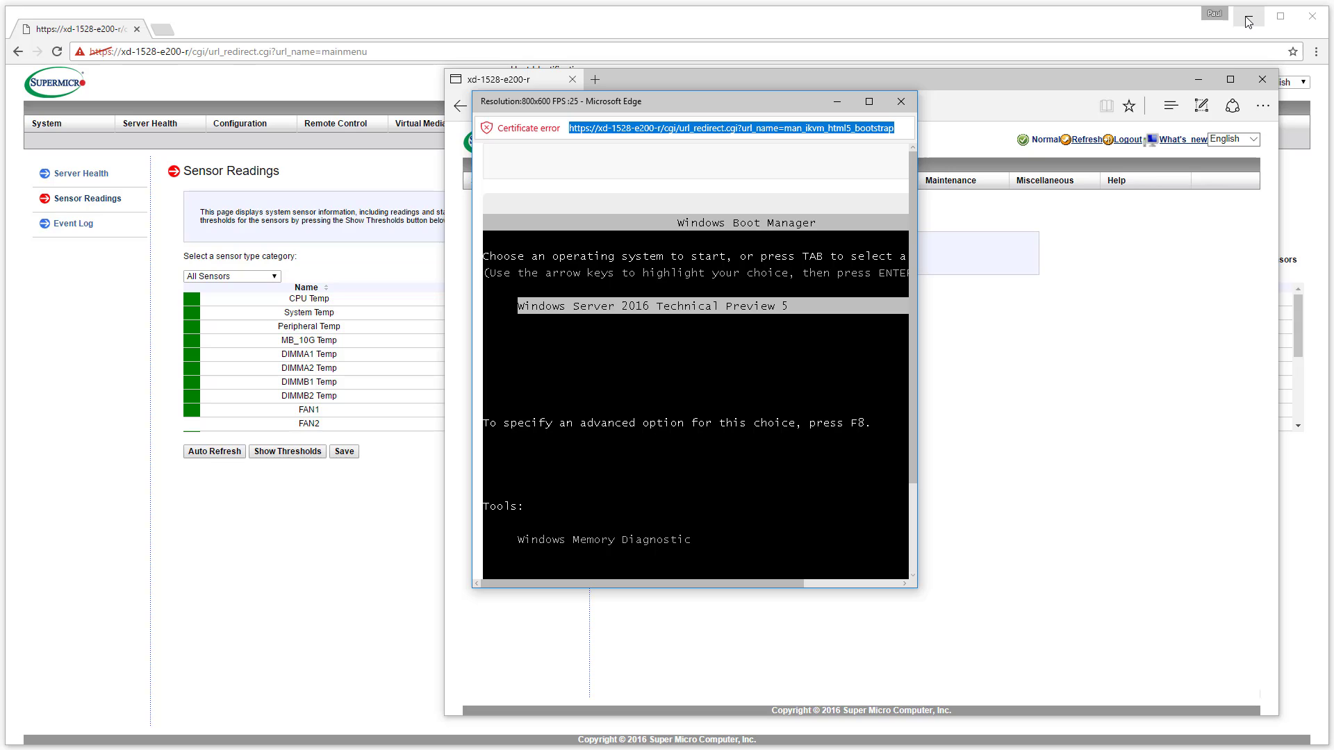
left_click(1249, 22)
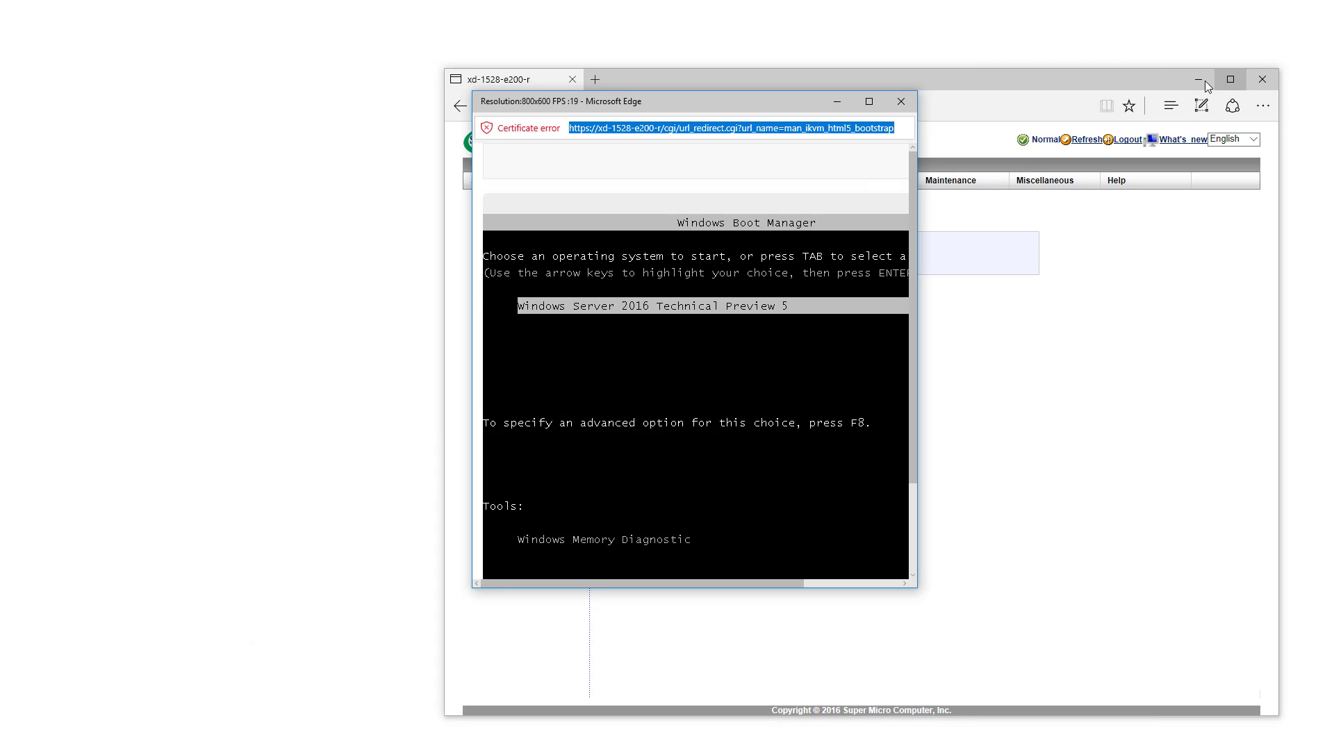
left_click_drag(753, 101, 282, 20)
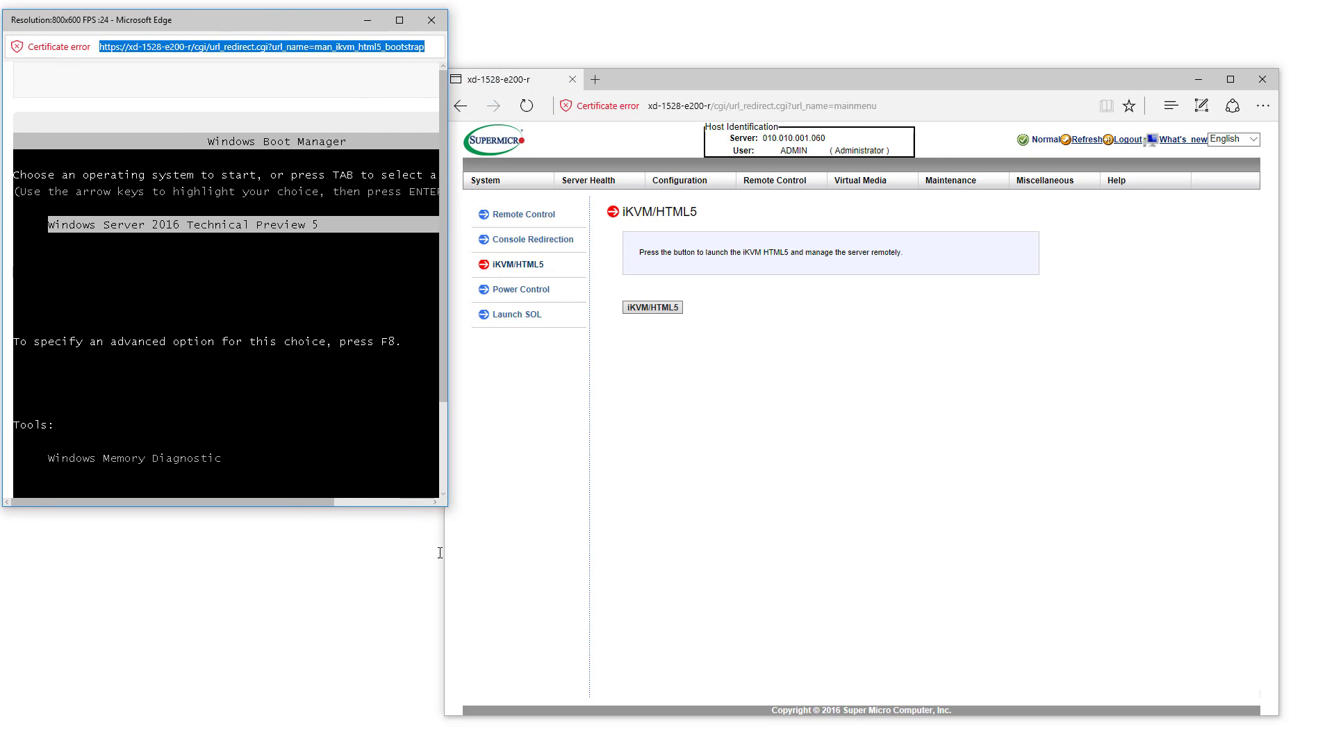
left_click_drag(447, 509, 647, 746)
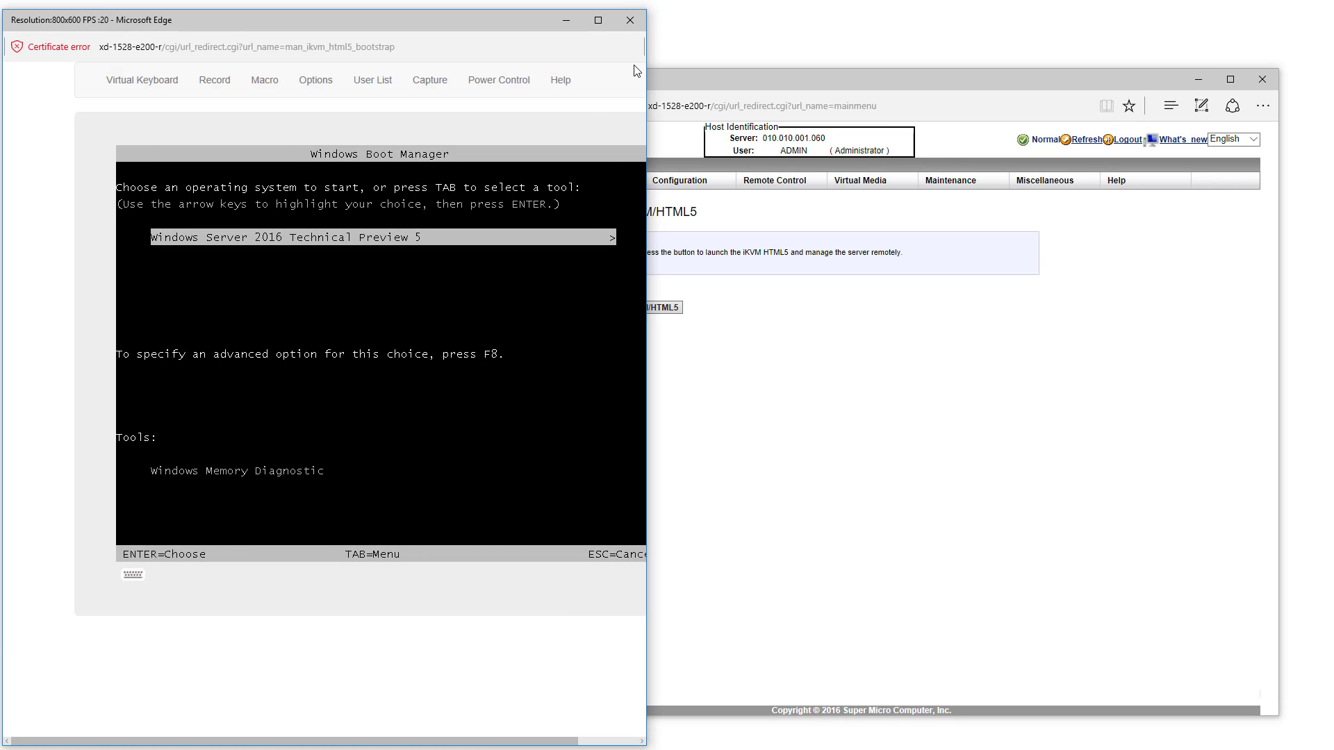
left_click_drag(646, 101, 832, 66)
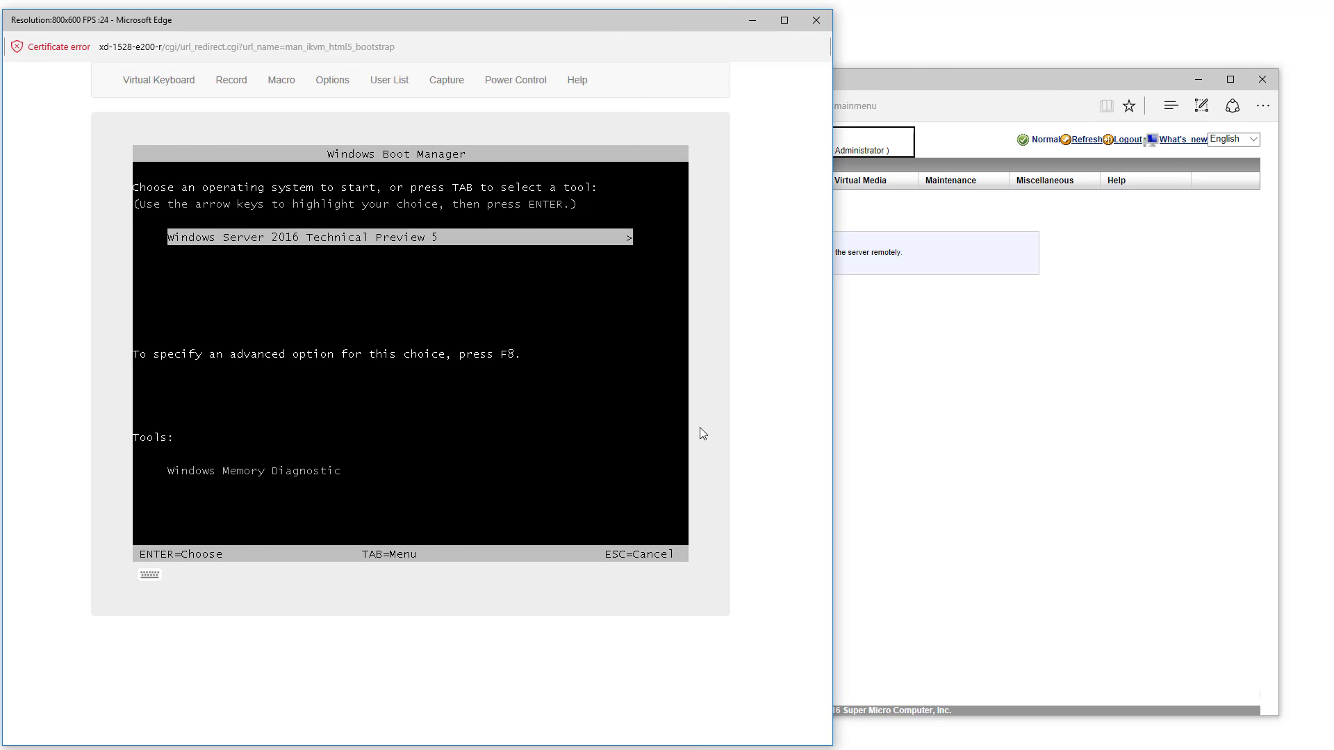
Issue Power Control > Set Power Reset from the iKVM console
left_click(530, 85)
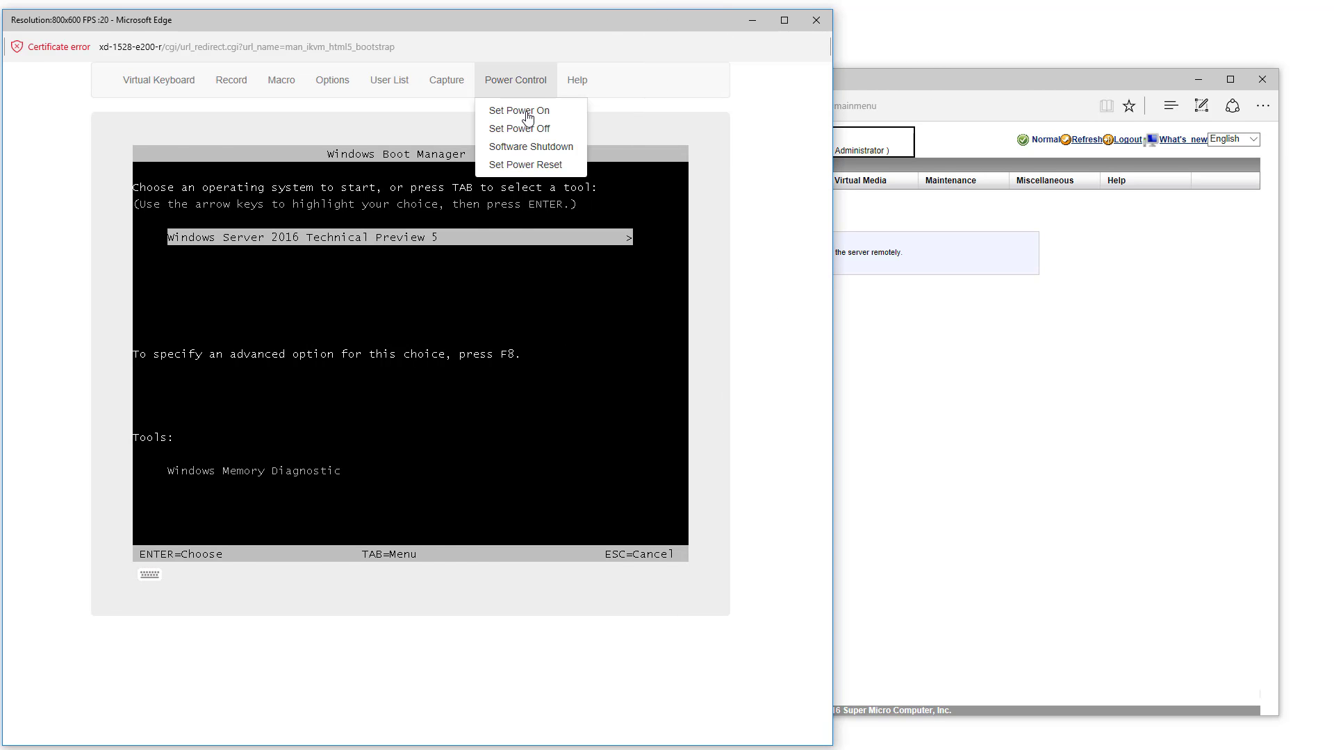
left_click(526, 167)
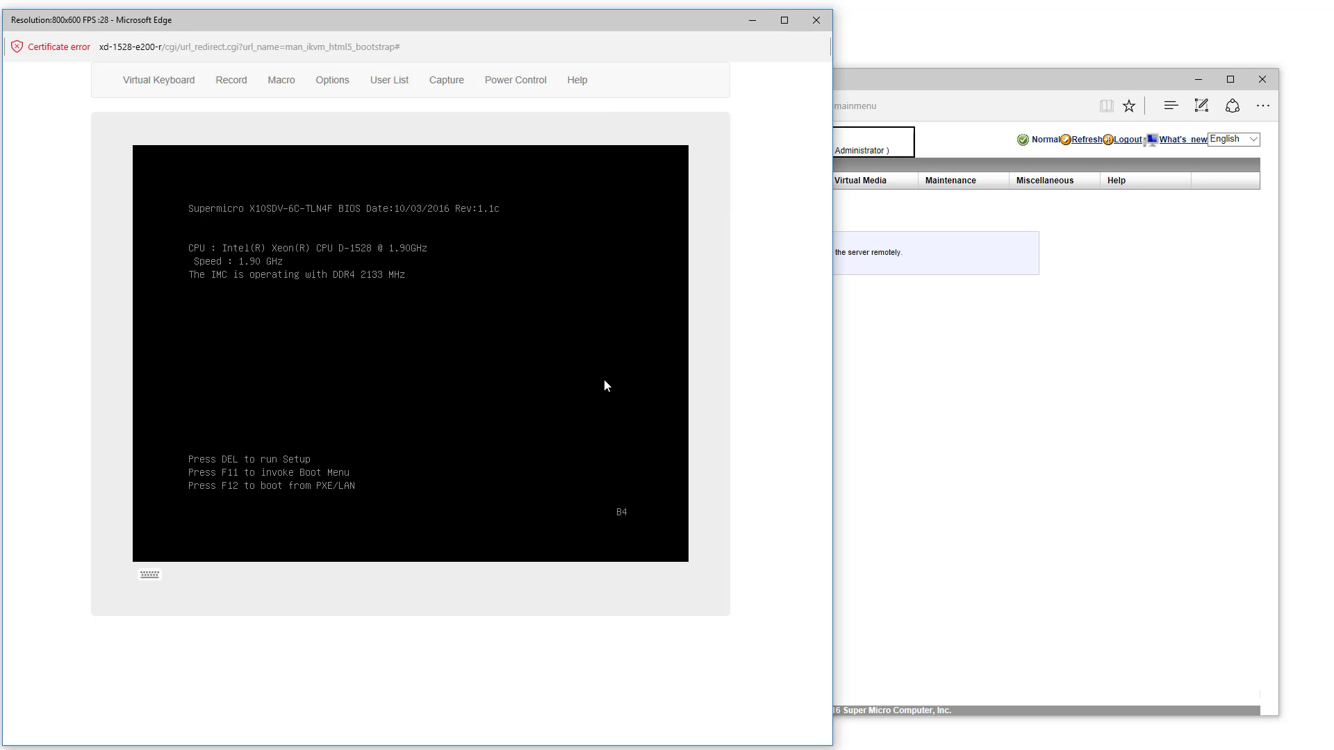
Enter BIOS setup with DEL and set the console Image Quality to Low
key("Delete")
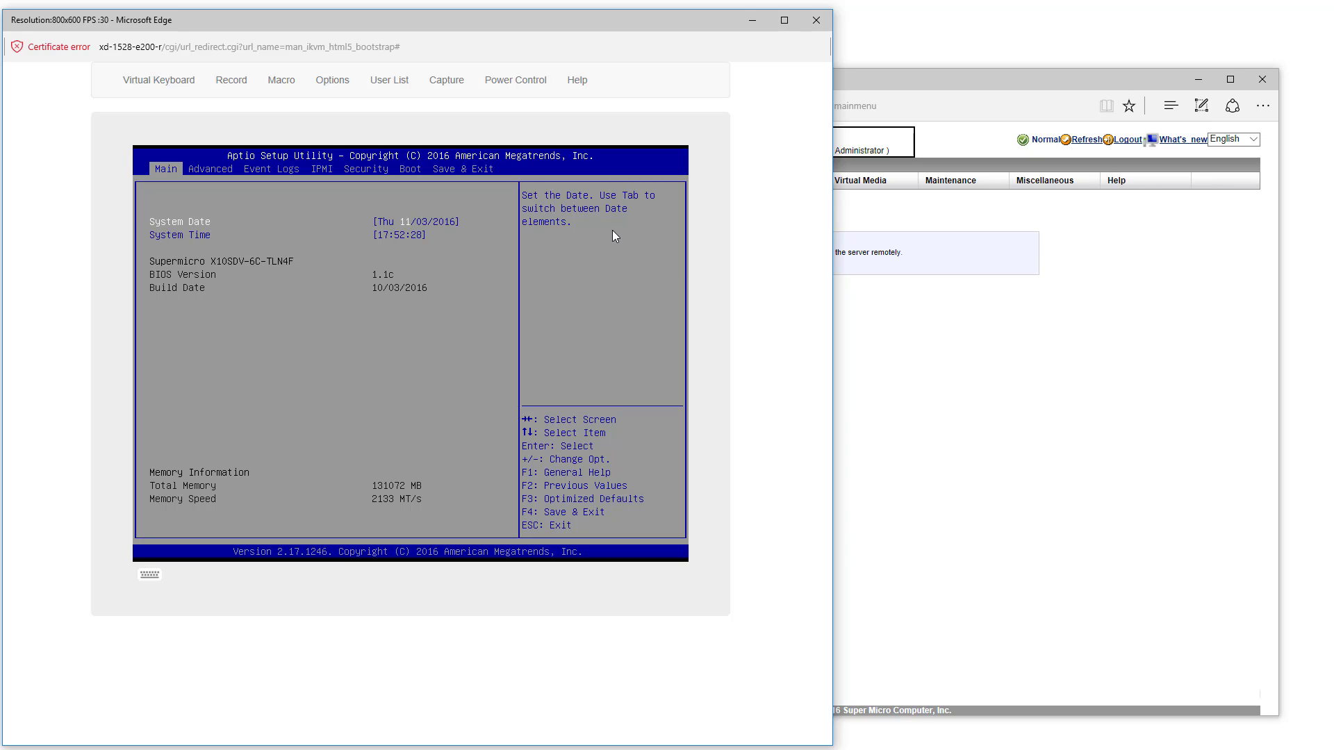
key("Right")
left_click(351, 81)
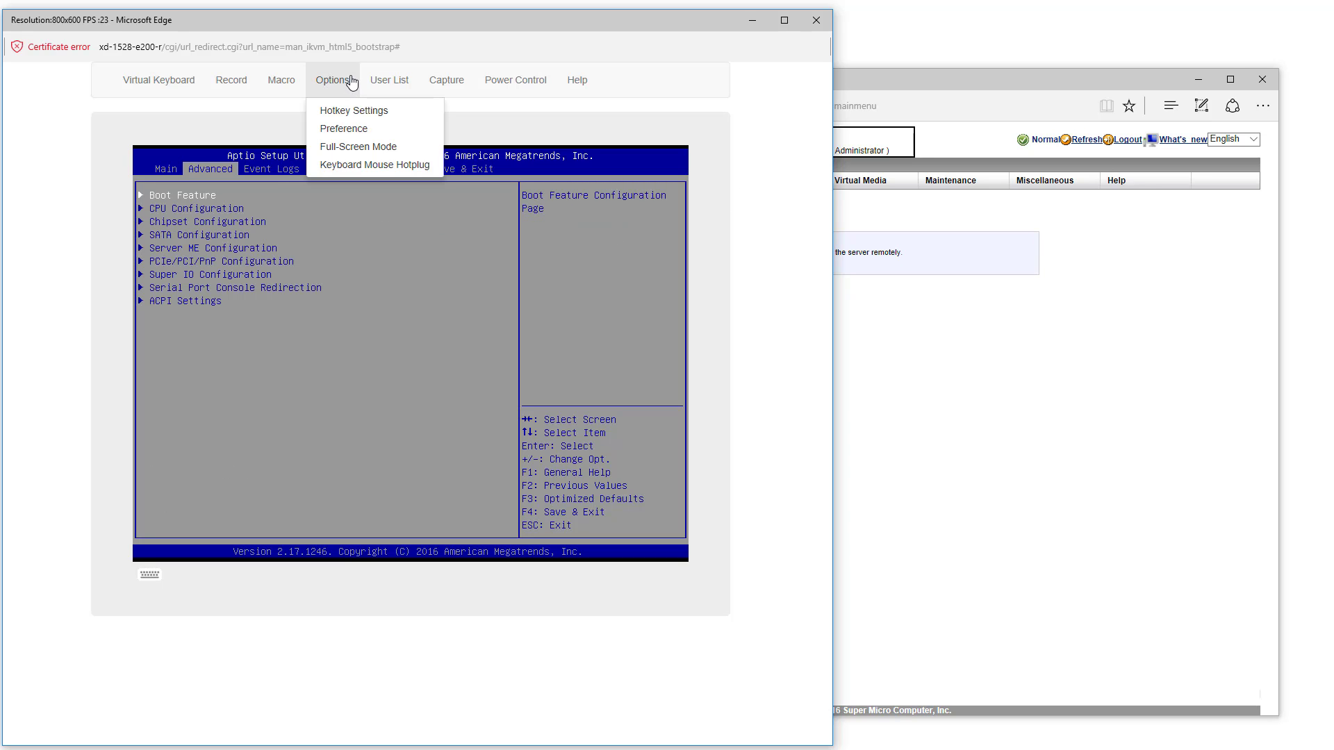
left_click(355, 130)
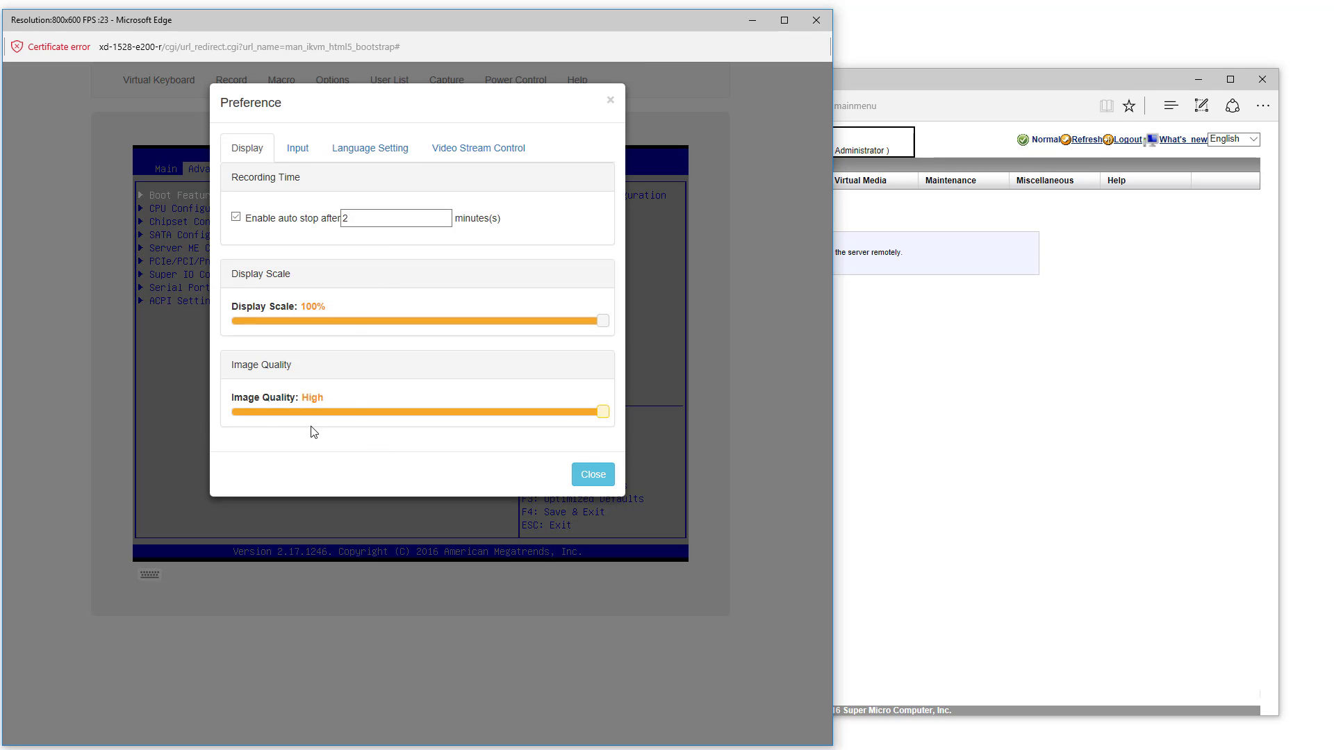
left_click(236, 414)
left_click(588, 480)
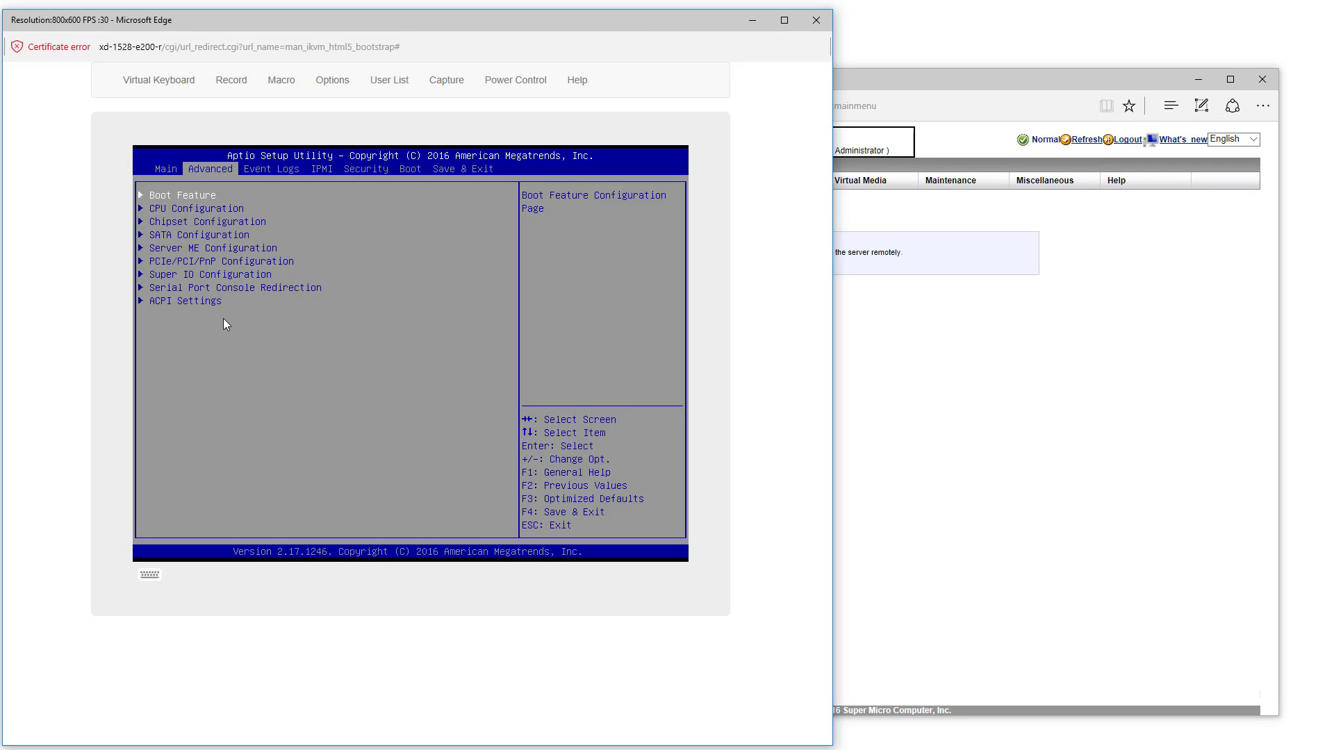
Move to the Event Logs BIOS page and open Task Manager alongside
key("Down")
key("Up")
key("Right")
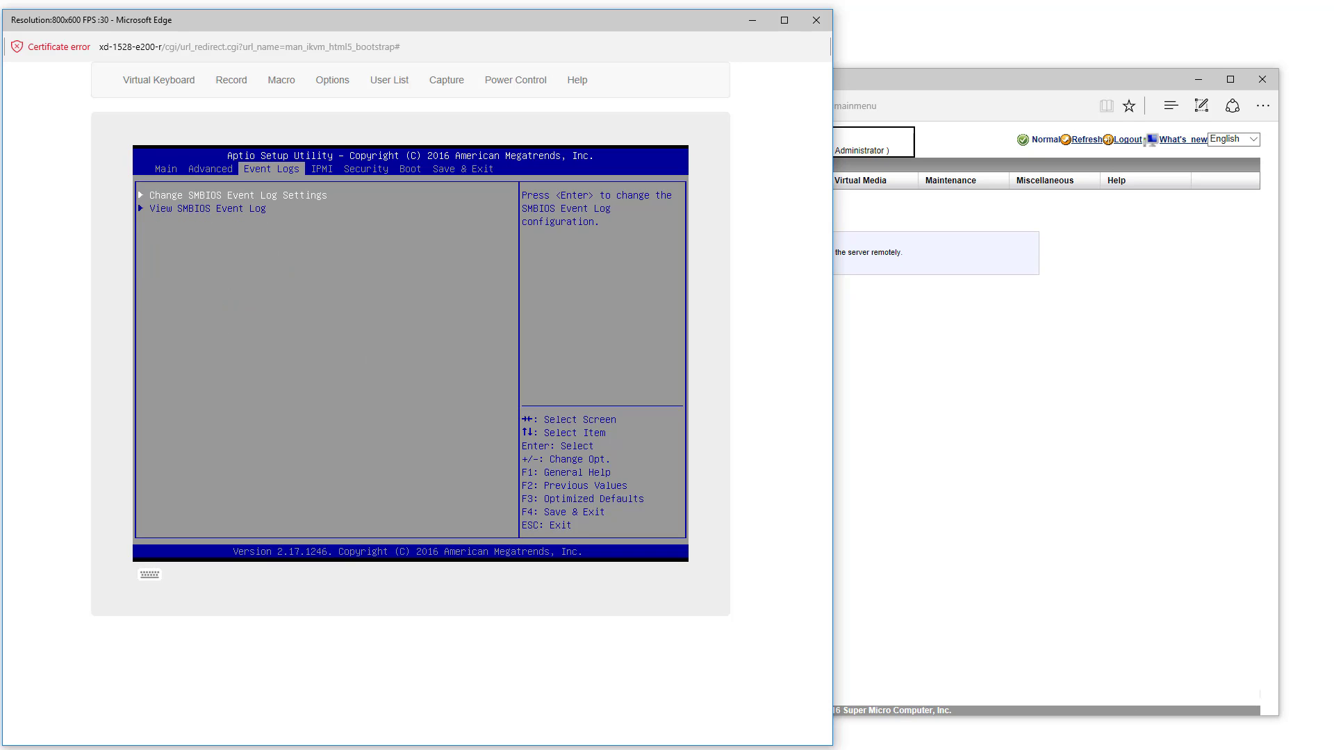
key("ctrl+shift+Escape")
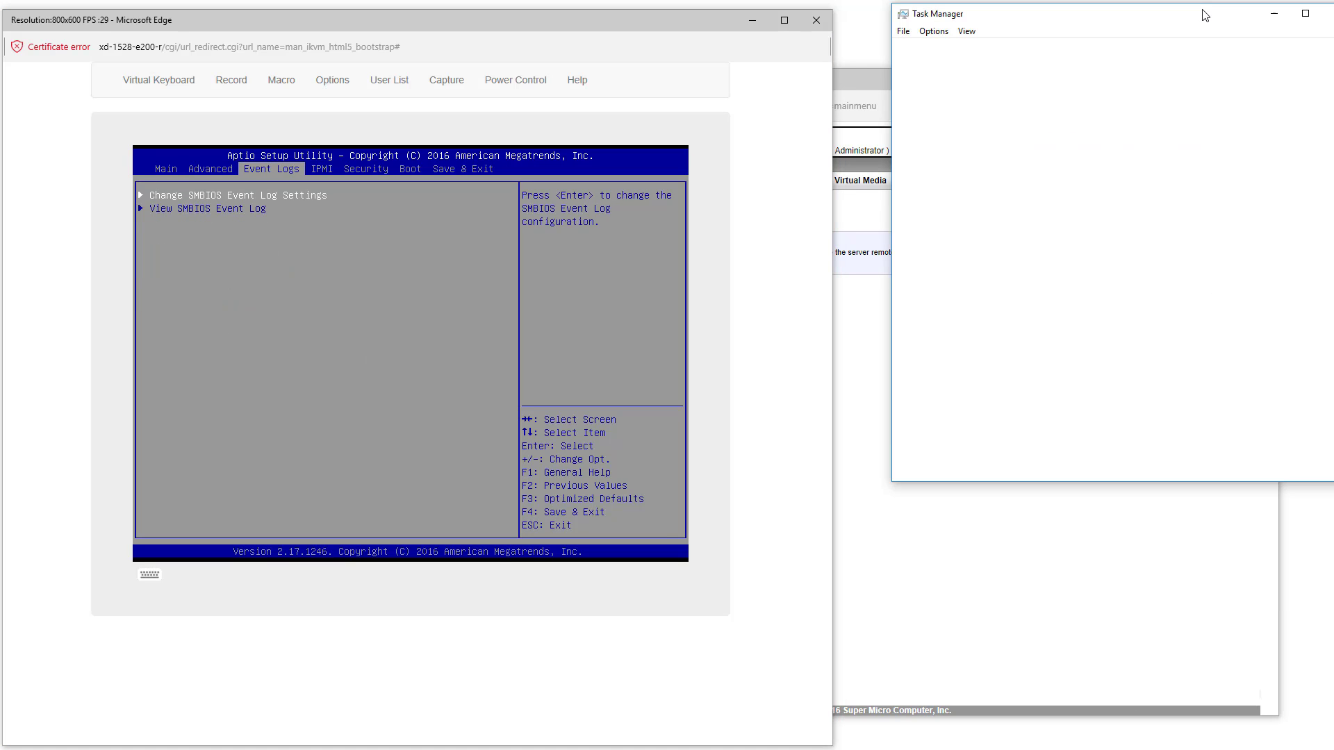
Show Ethernet throughput in Task Manager, then set console Image Quality back to High
mouse_move(1173, 22)
left_mouse_down()
mouse_move(1130, 20)
mouse_move(1152, 20)
left_mouse_up()
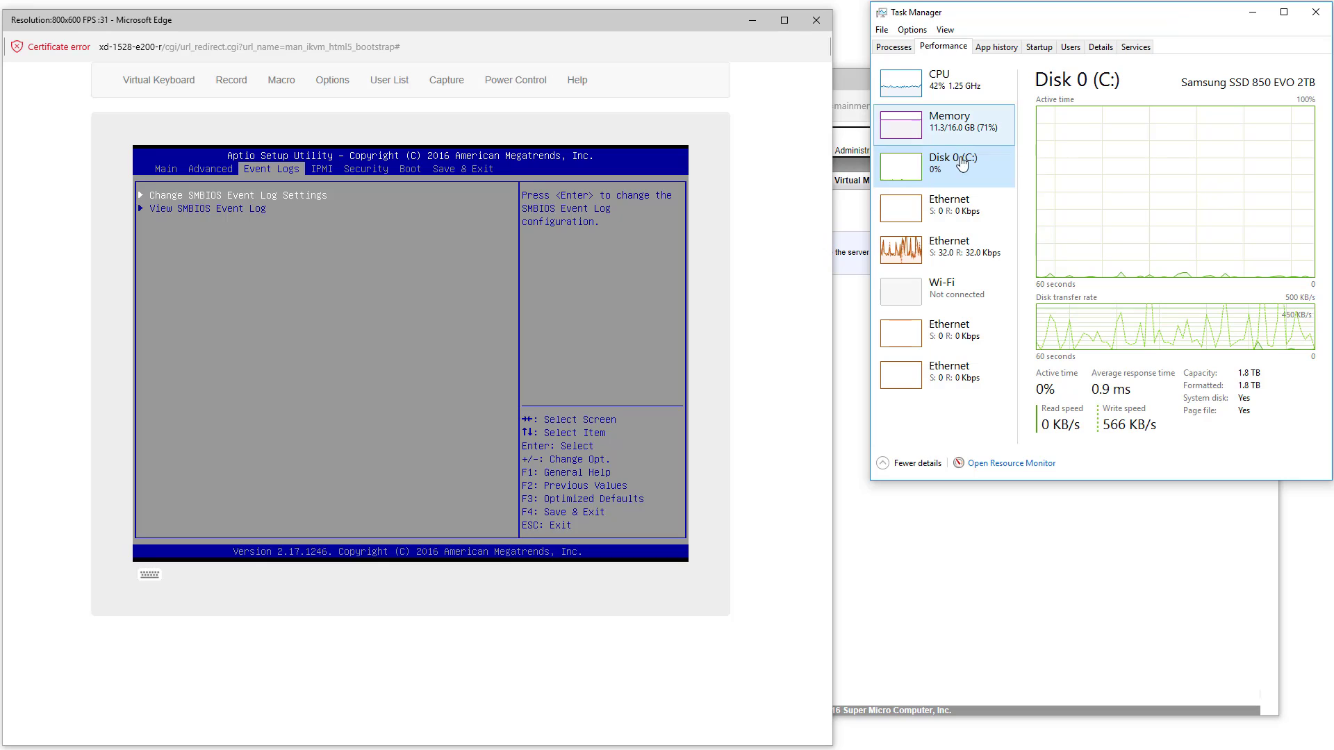
left_click(954, 240)
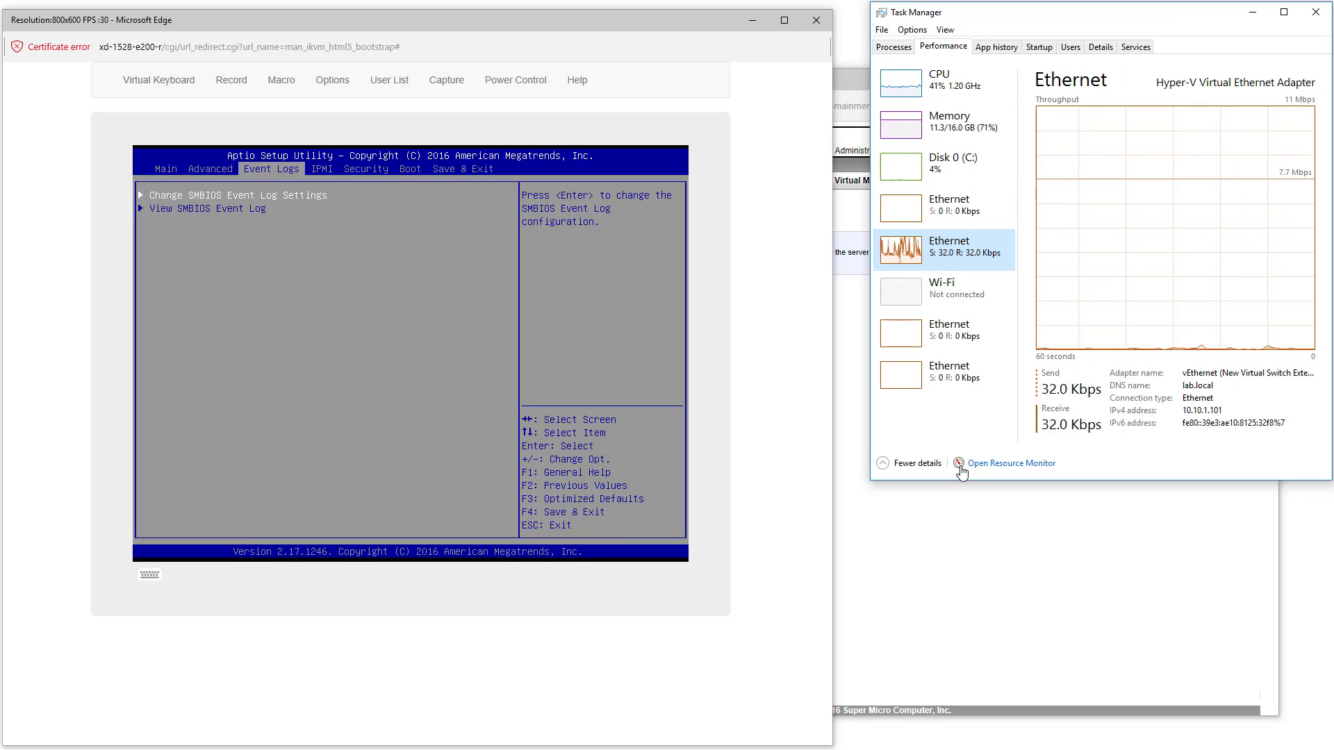
left_click(340, 81)
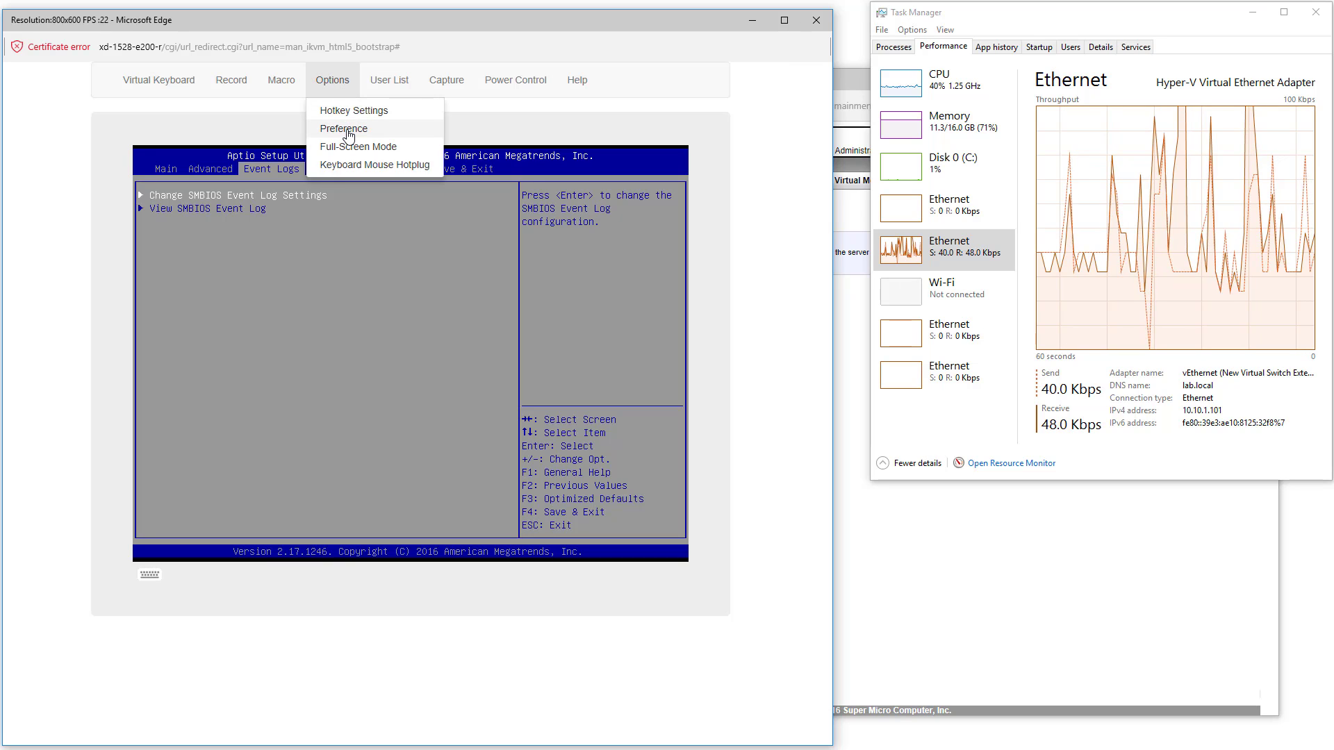
left_click(347, 130)
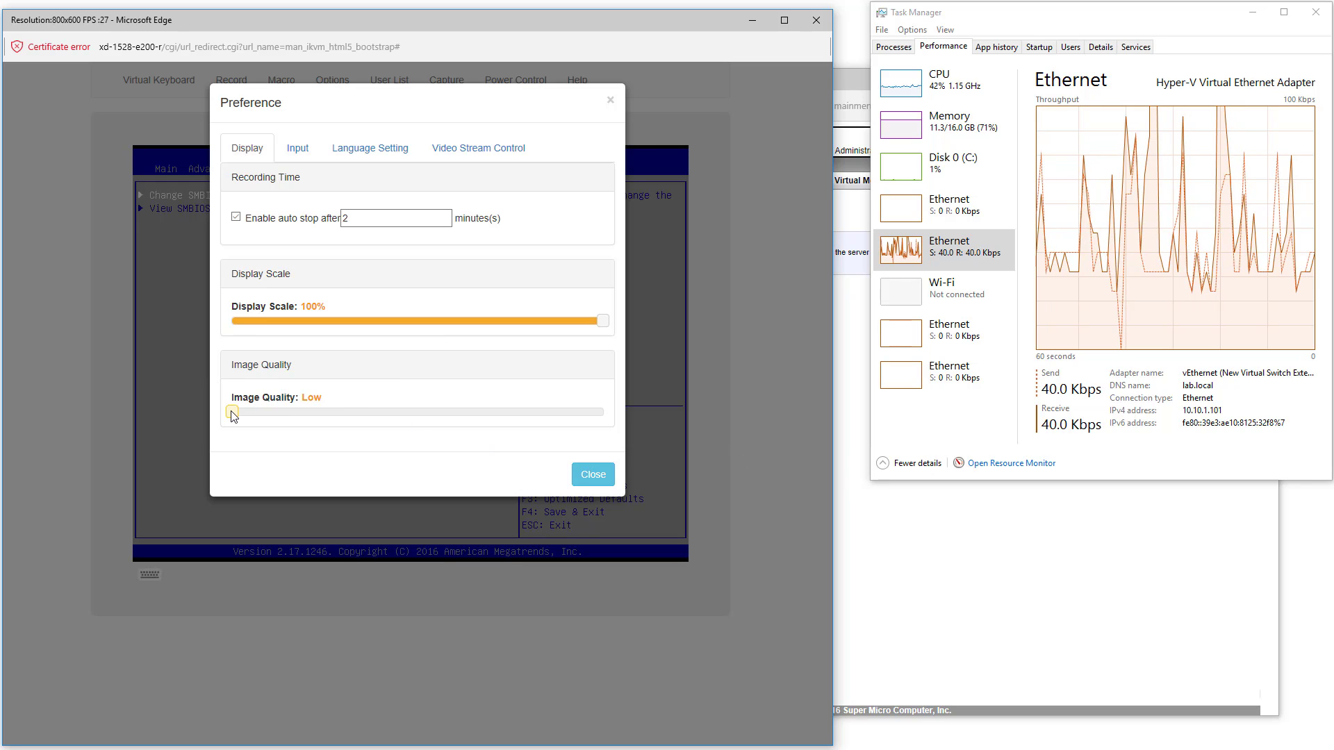
left_click_drag(232, 412, 625, 448)
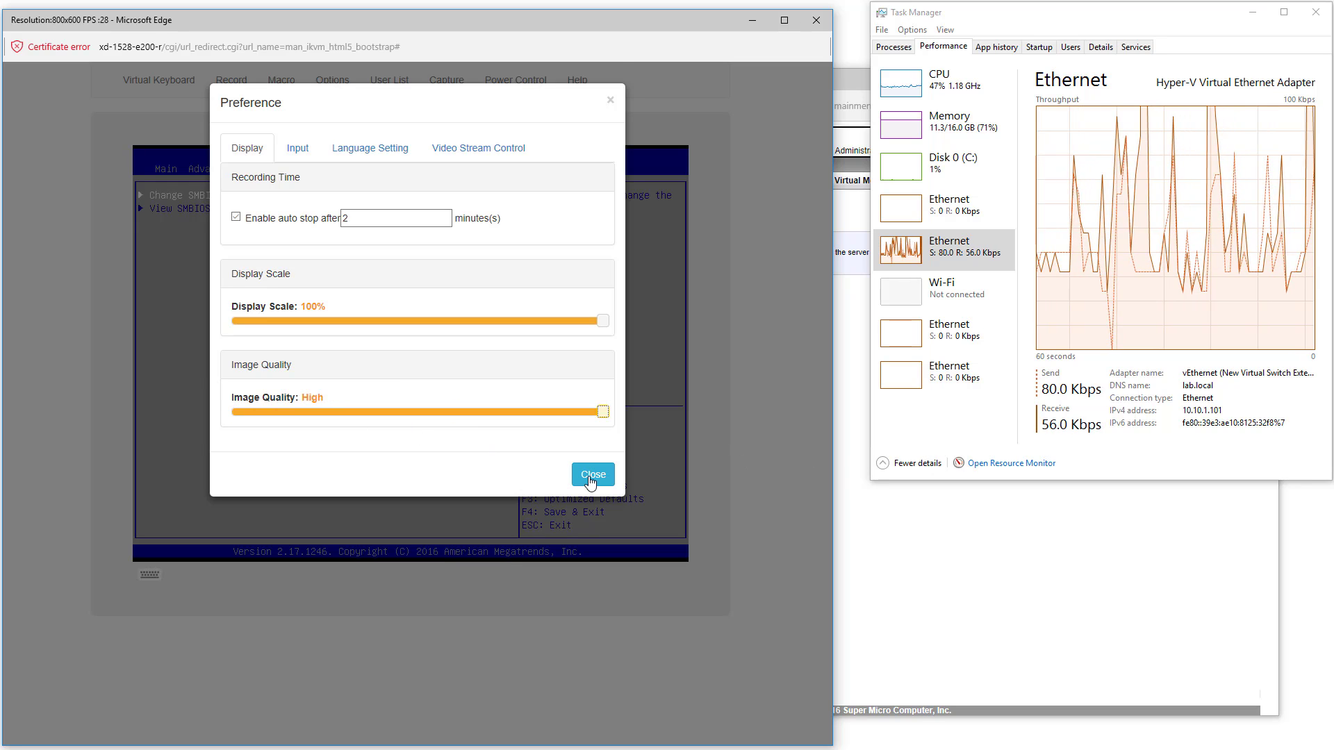
left_click(592, 475)
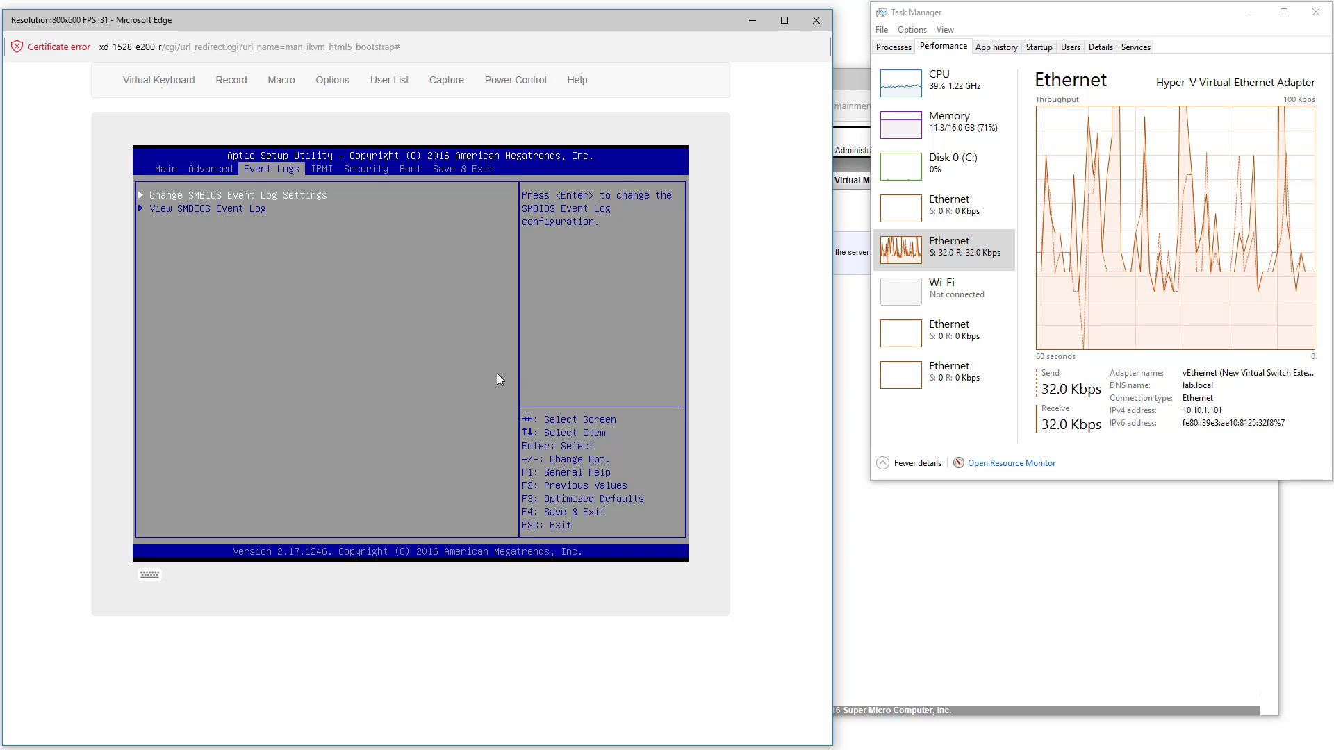
In console Preferences, enable video stream LAN flow control at speed T2 and close
left_click(338, 86)
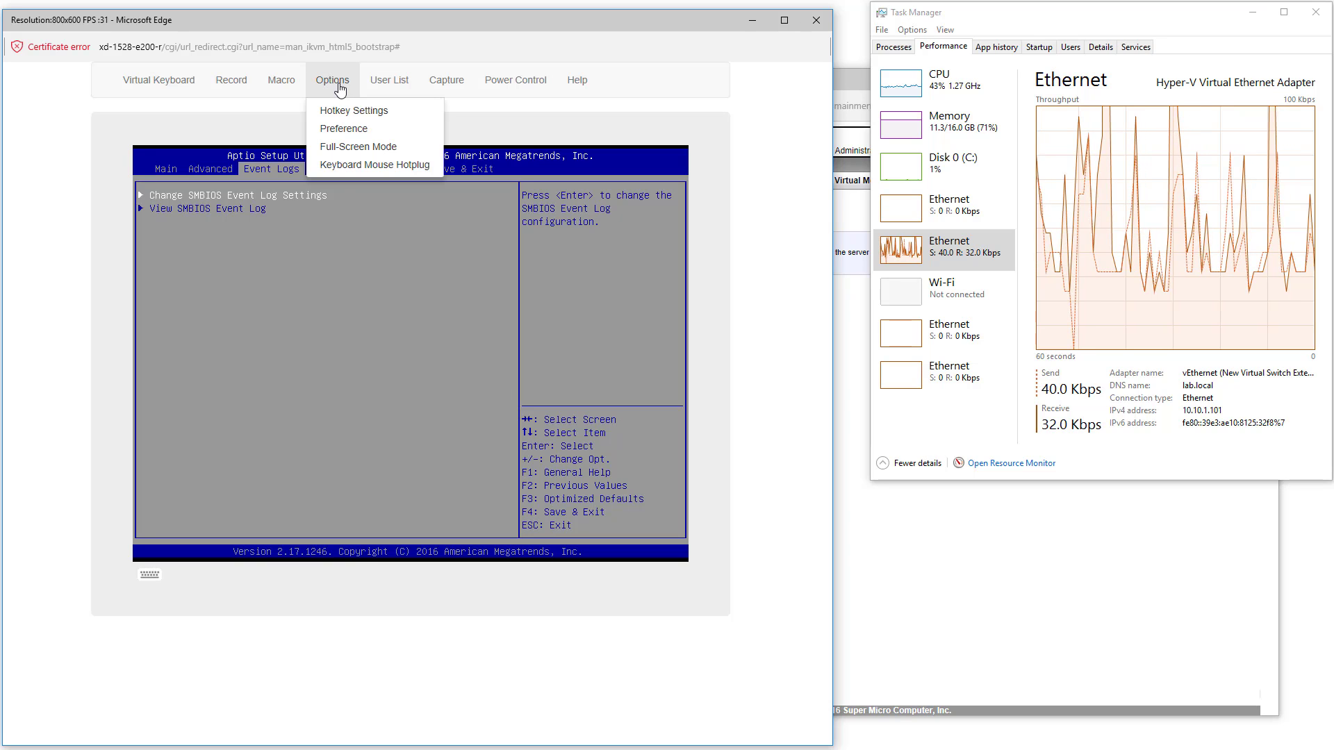
left_click(359, 132)
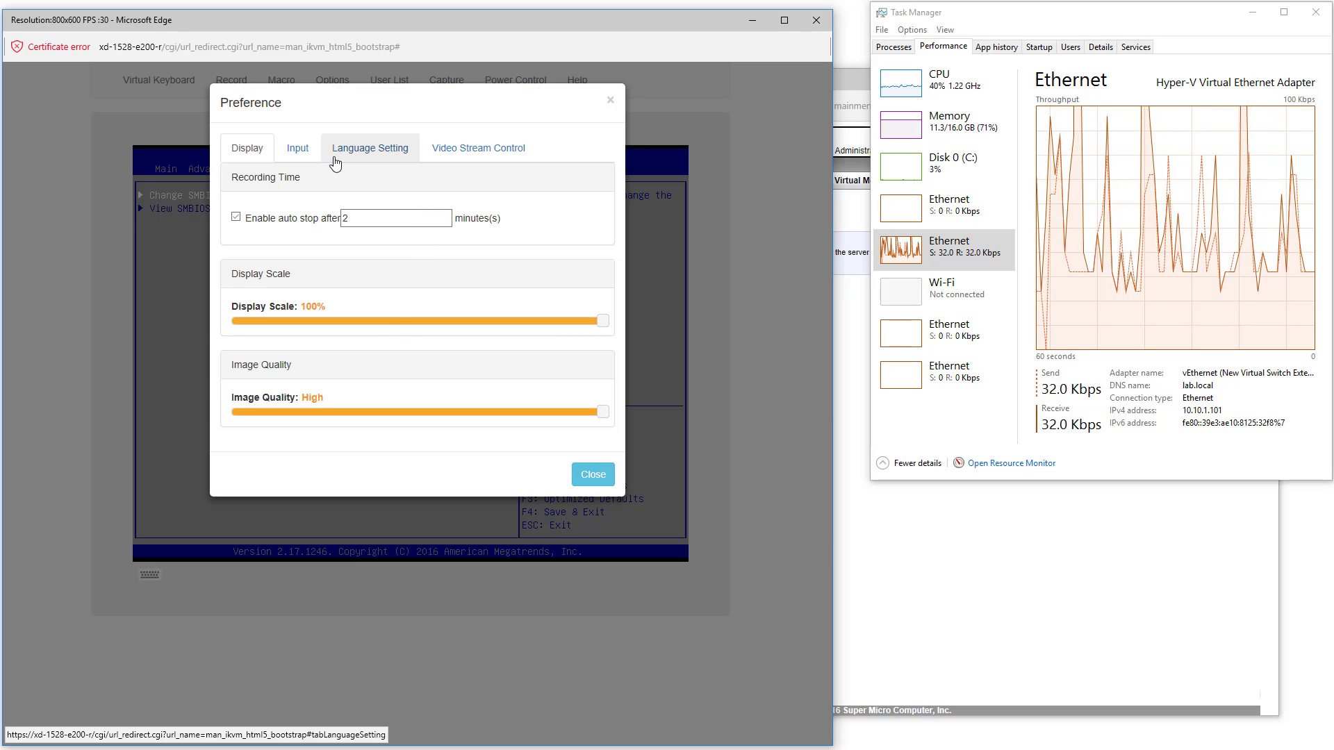
left_click(367, 151)
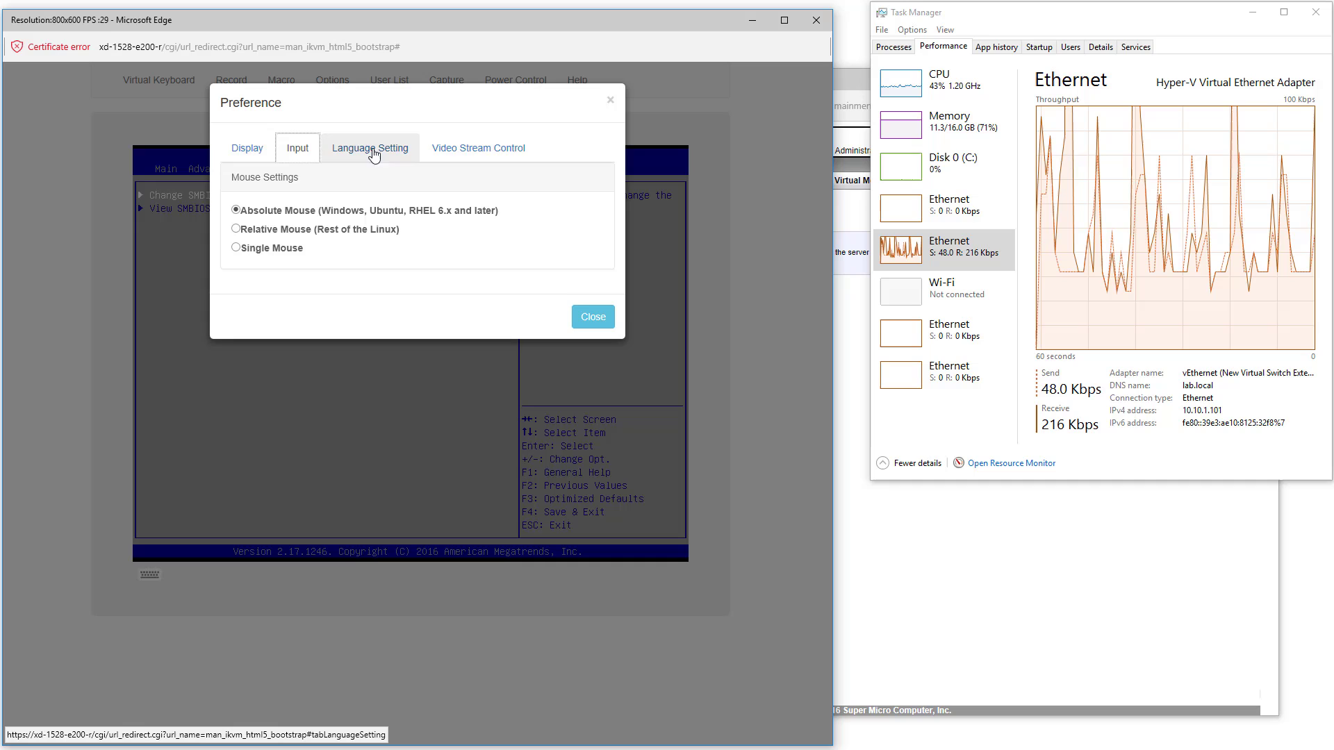
left_click(461, 149)
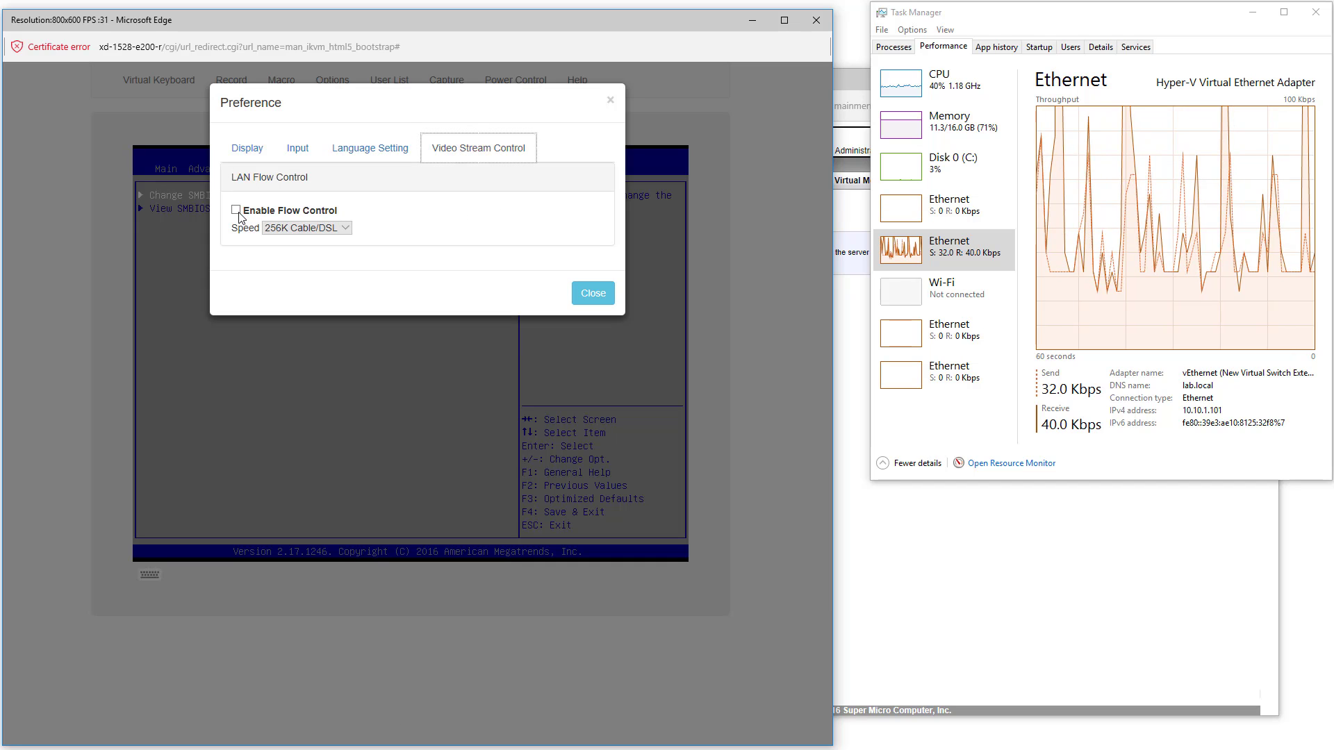
left_click(237, 211)
left_click(307, 228)
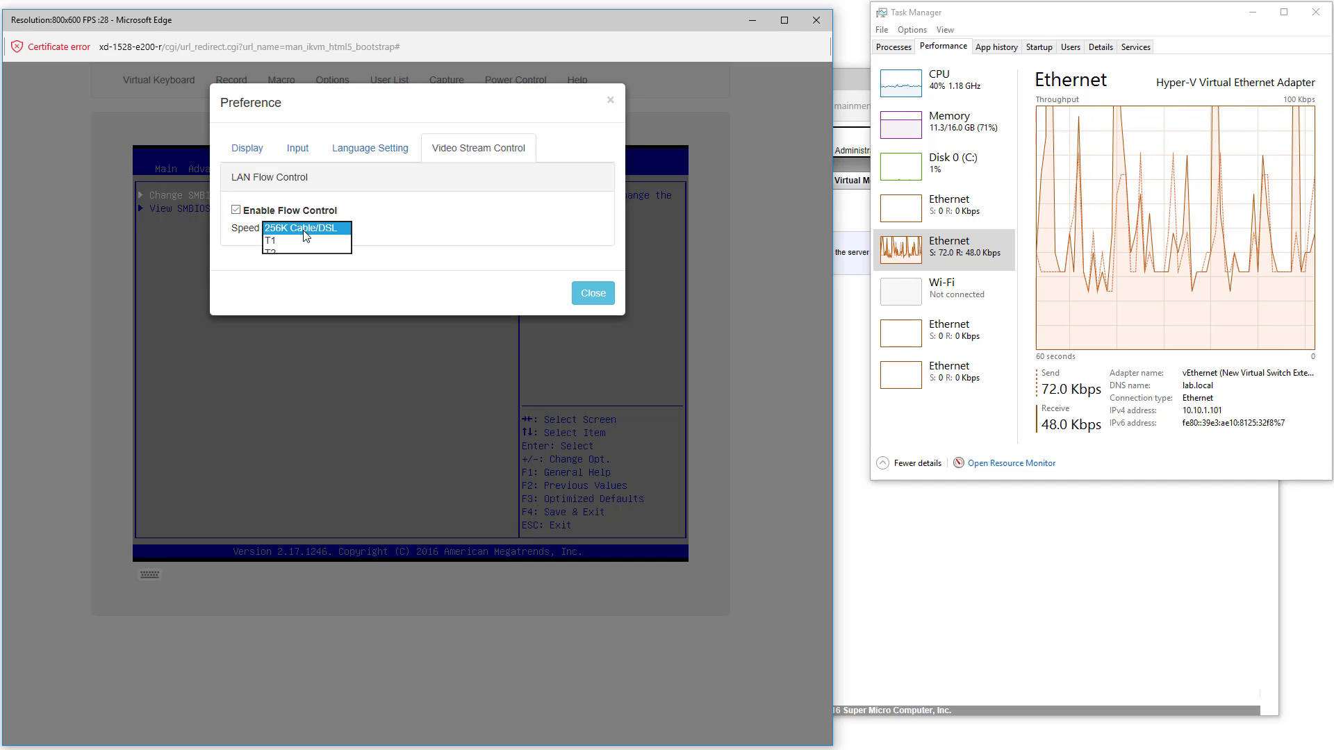
left_click(304, 230)
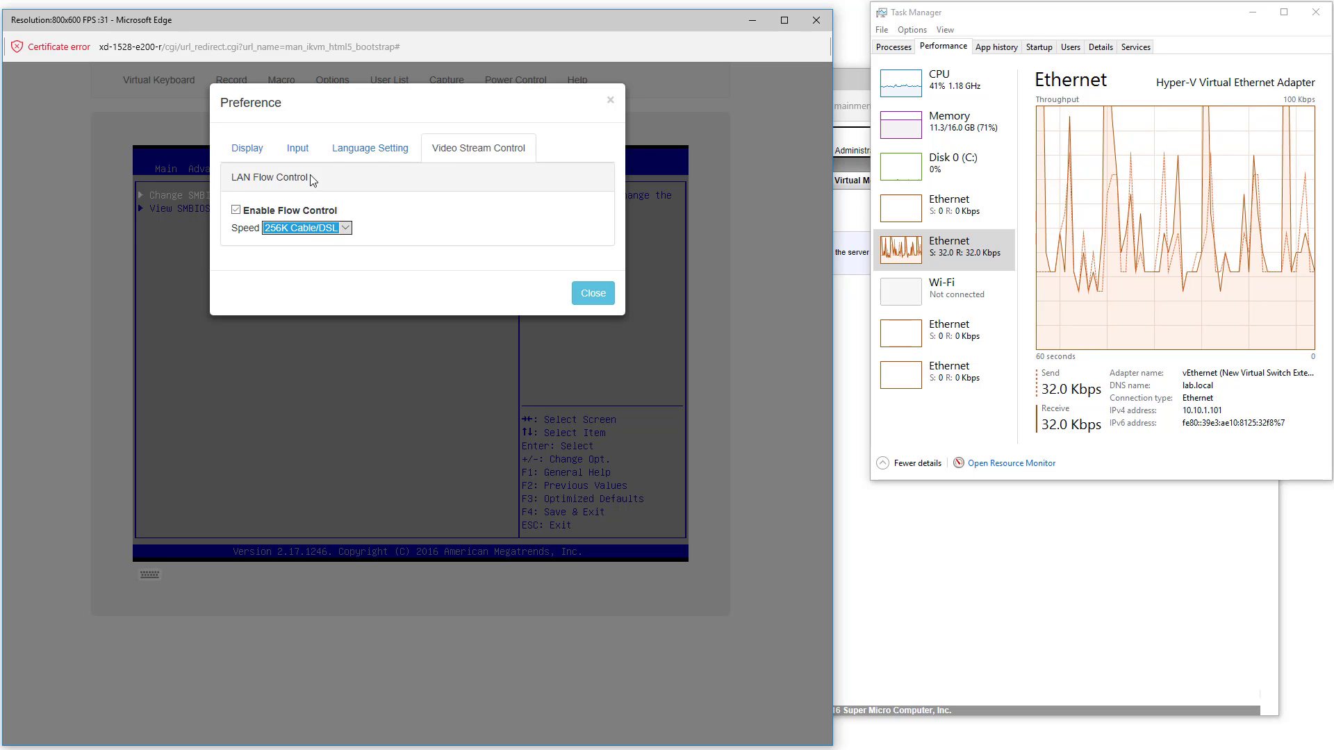
left_click(258, 157)
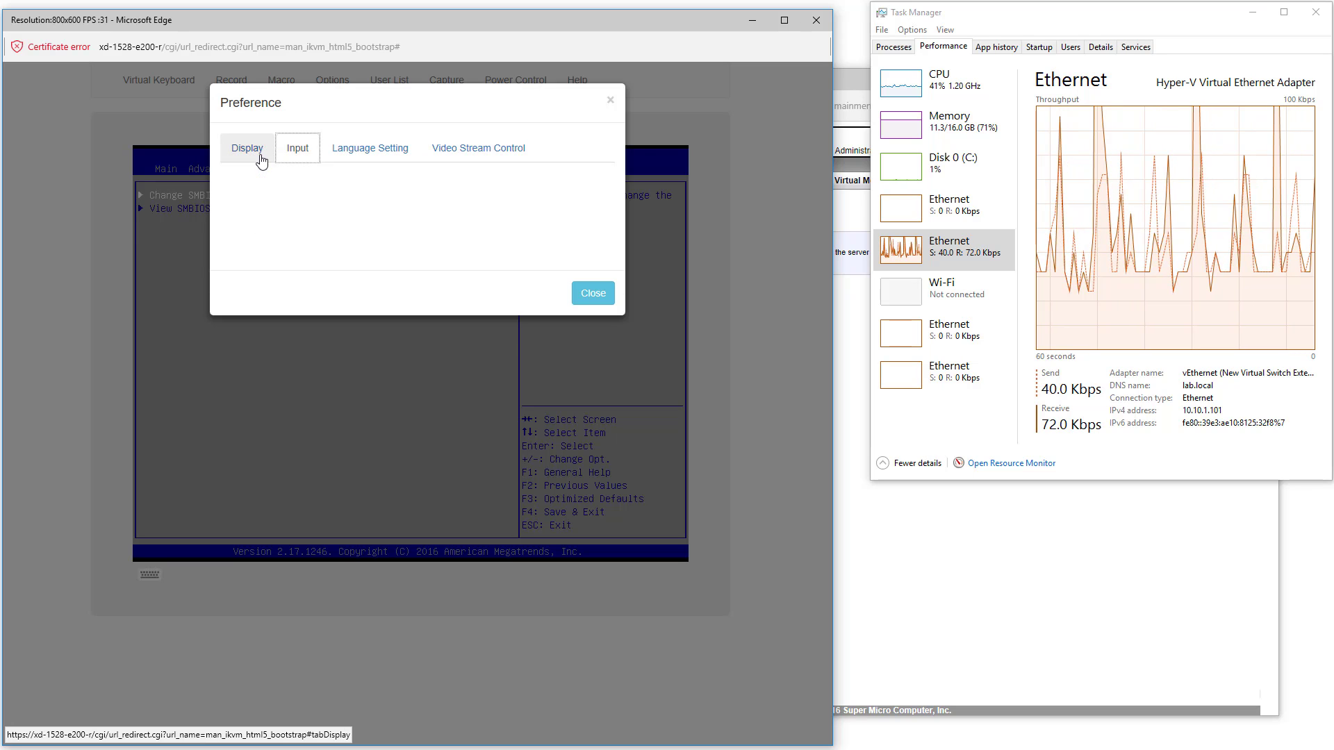
left_click(478, 148)
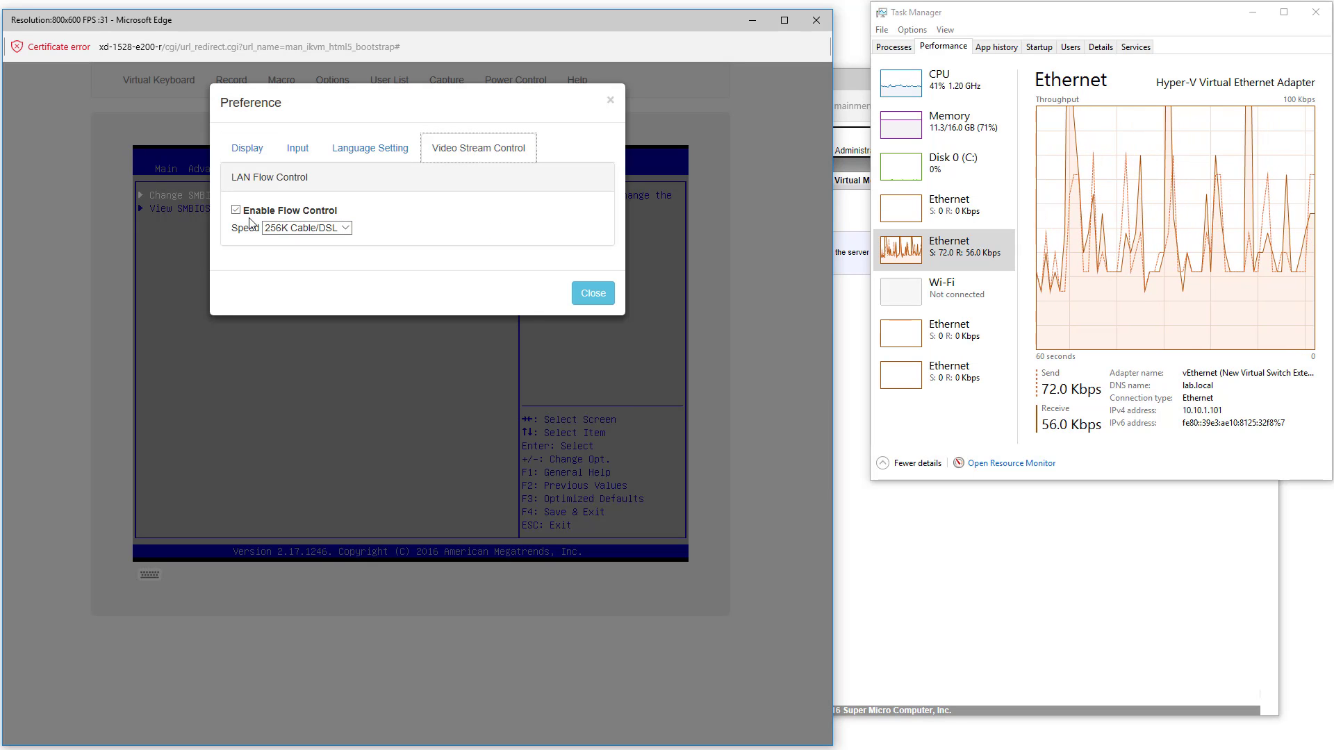
left_click(291, 233)
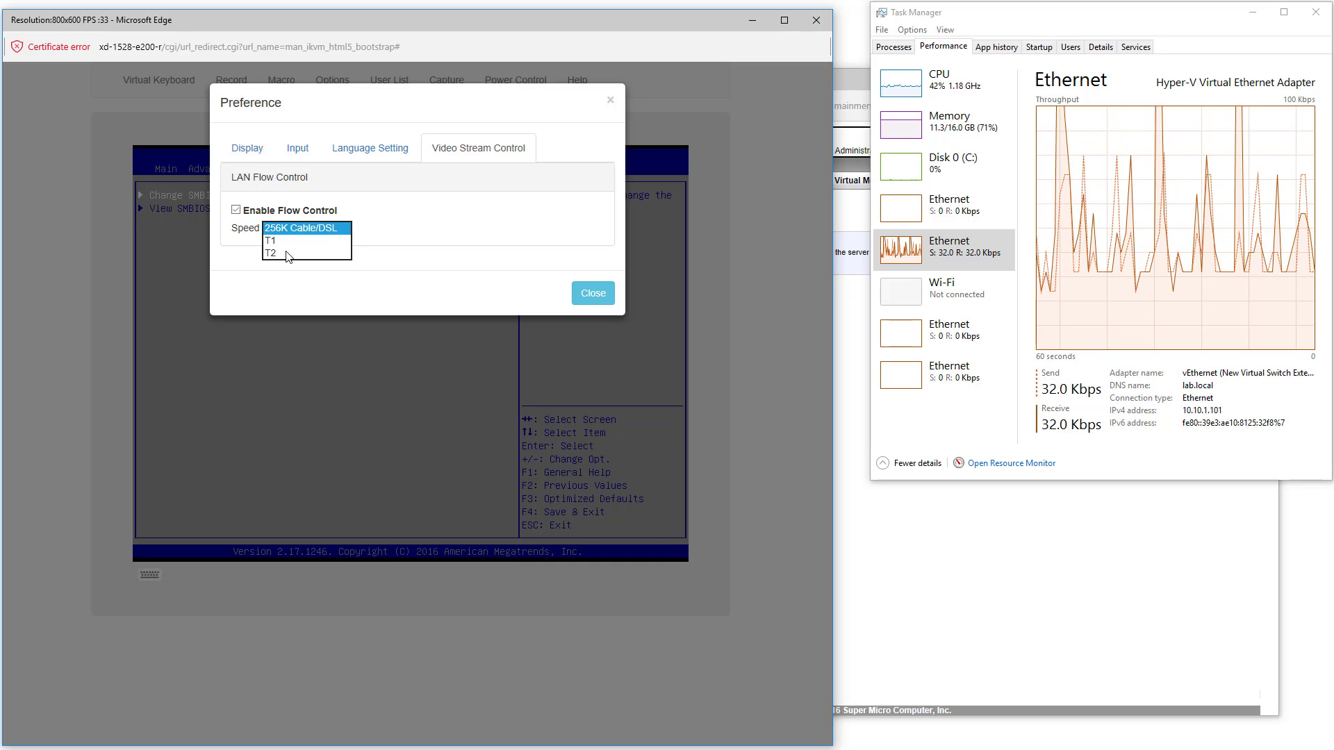
left_click(289, 257)
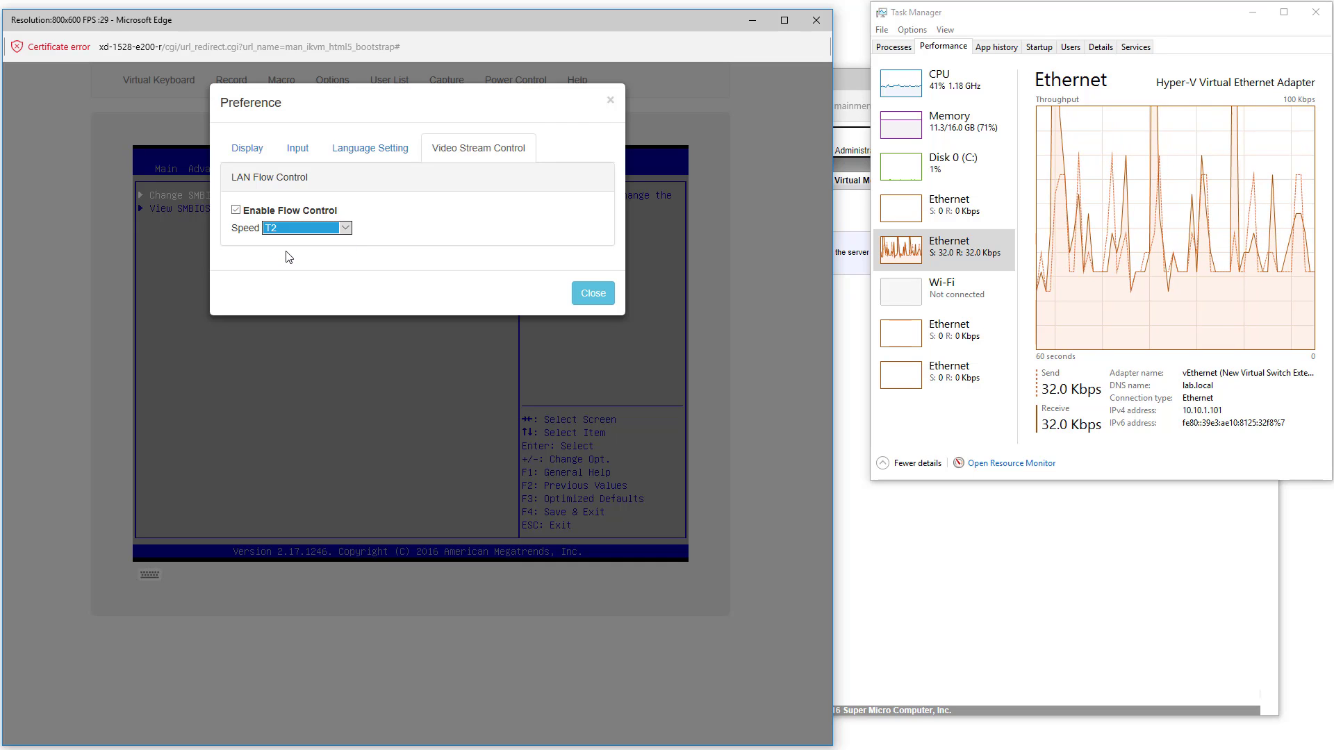
left_click(584, 295)
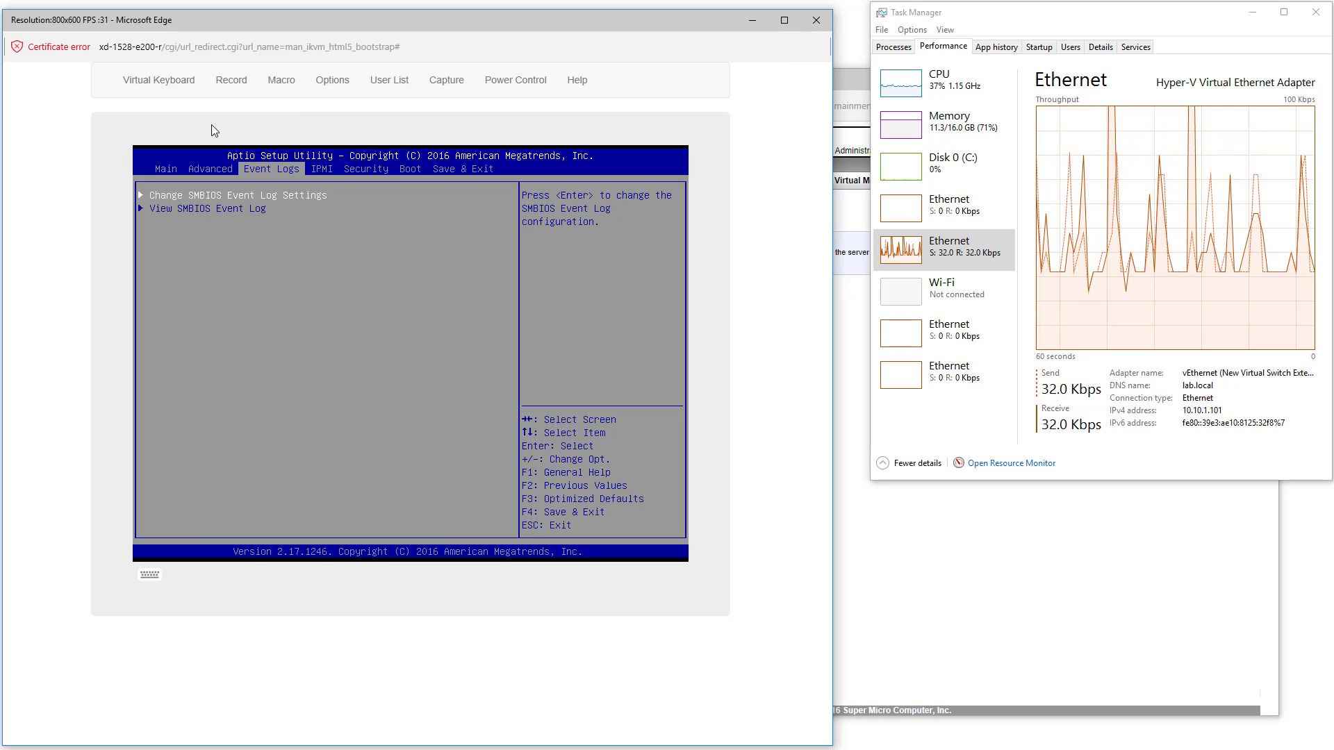
Browse the console's virtual keyboard, record, macro, options, user list, capture and power menus
left_click(163, 88)
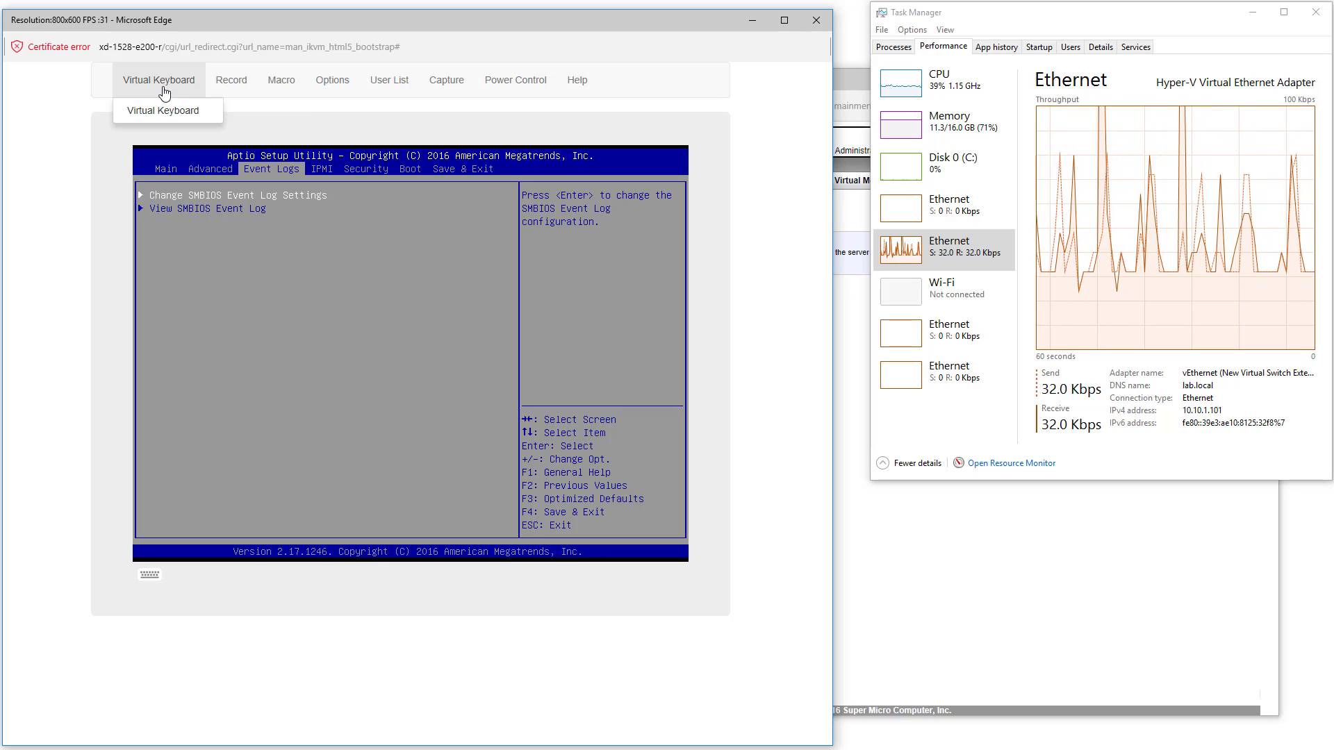
left_click(229, 81)
left_click(274, 81)
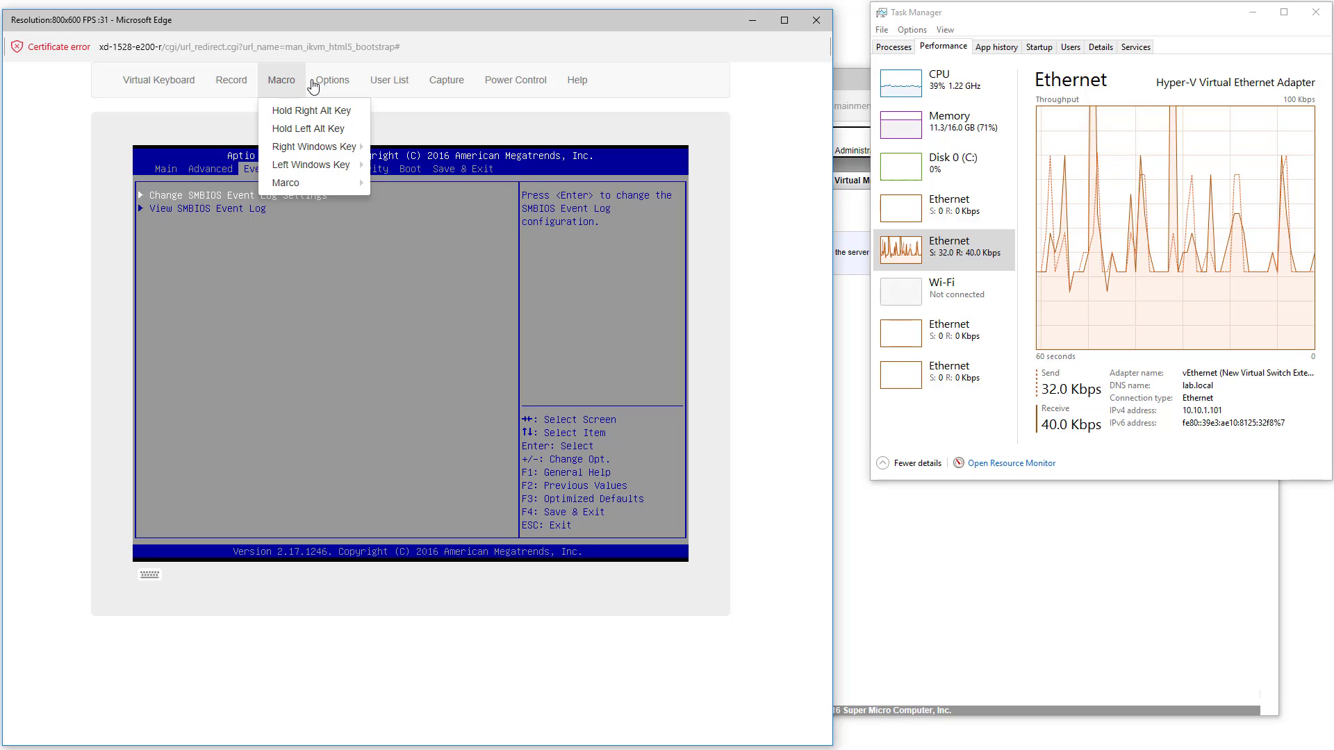
left_click(316, 81)
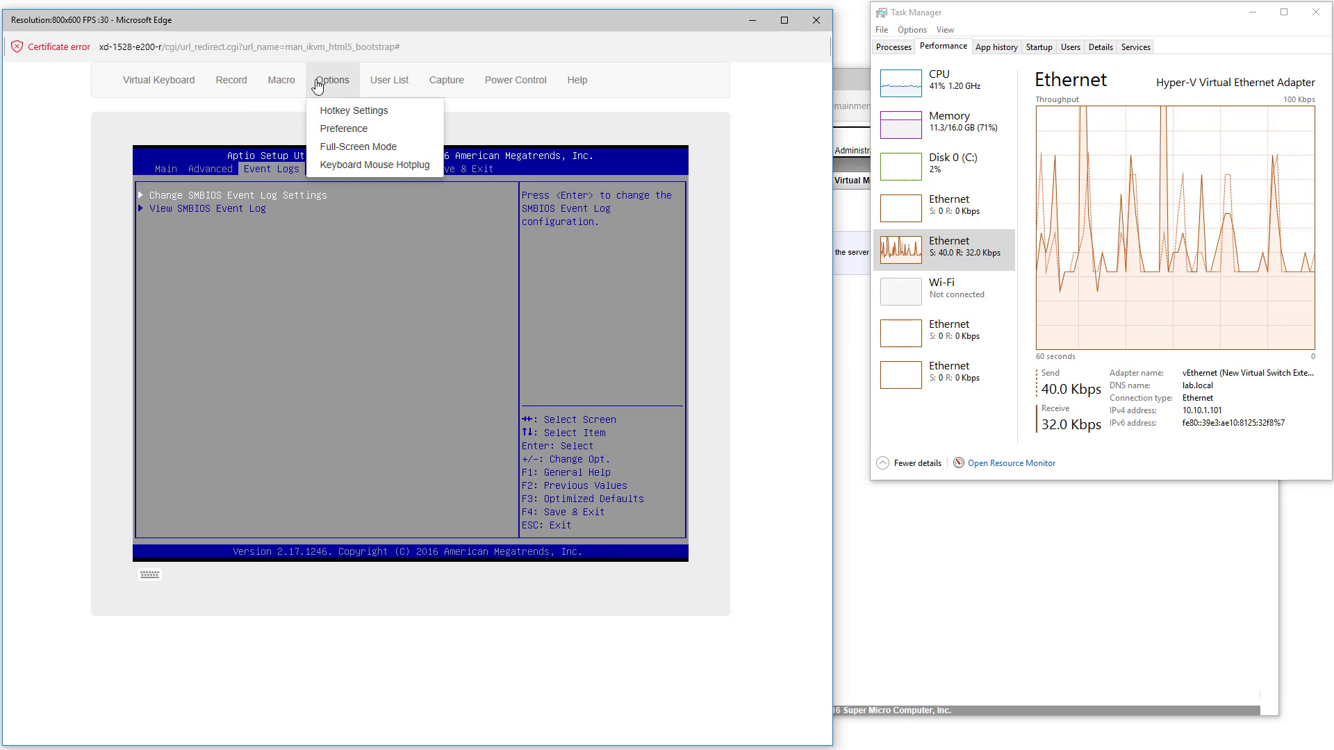
left_click(390, 82)
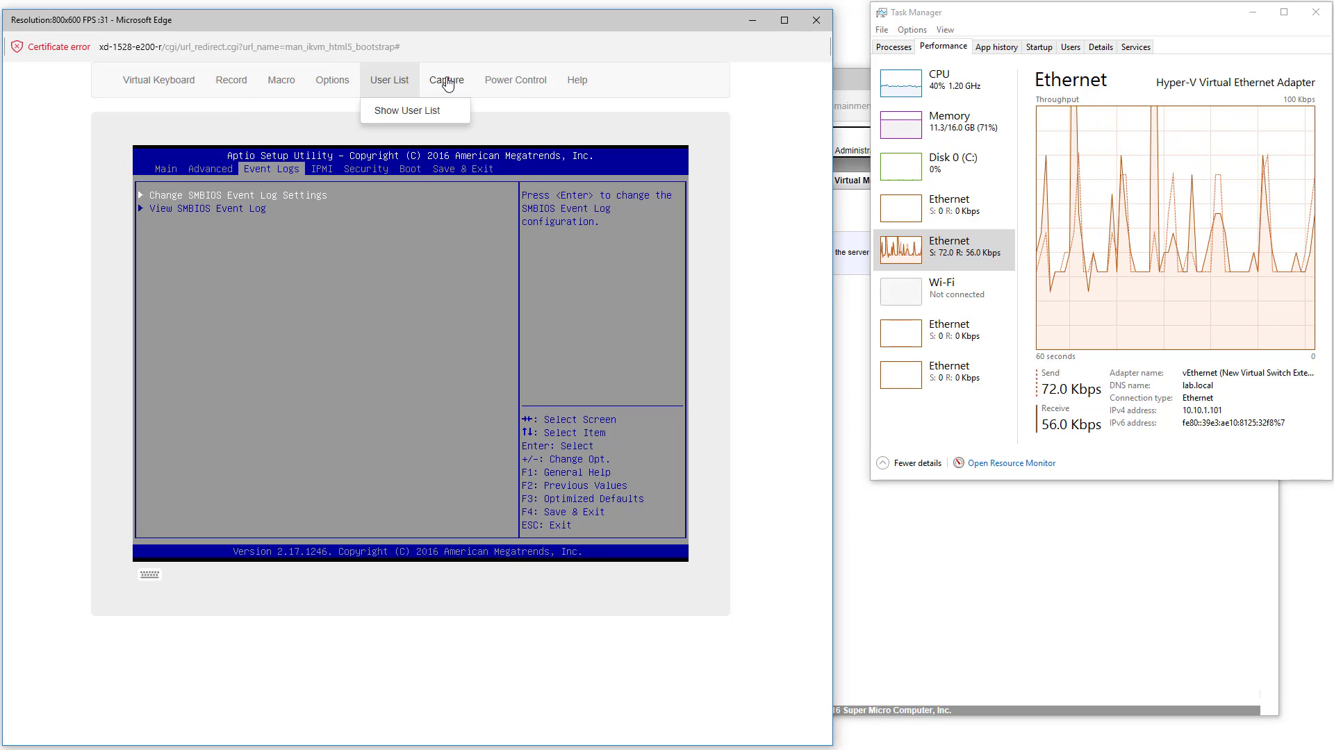
left_click(445, 81)
left_click(515, 81)
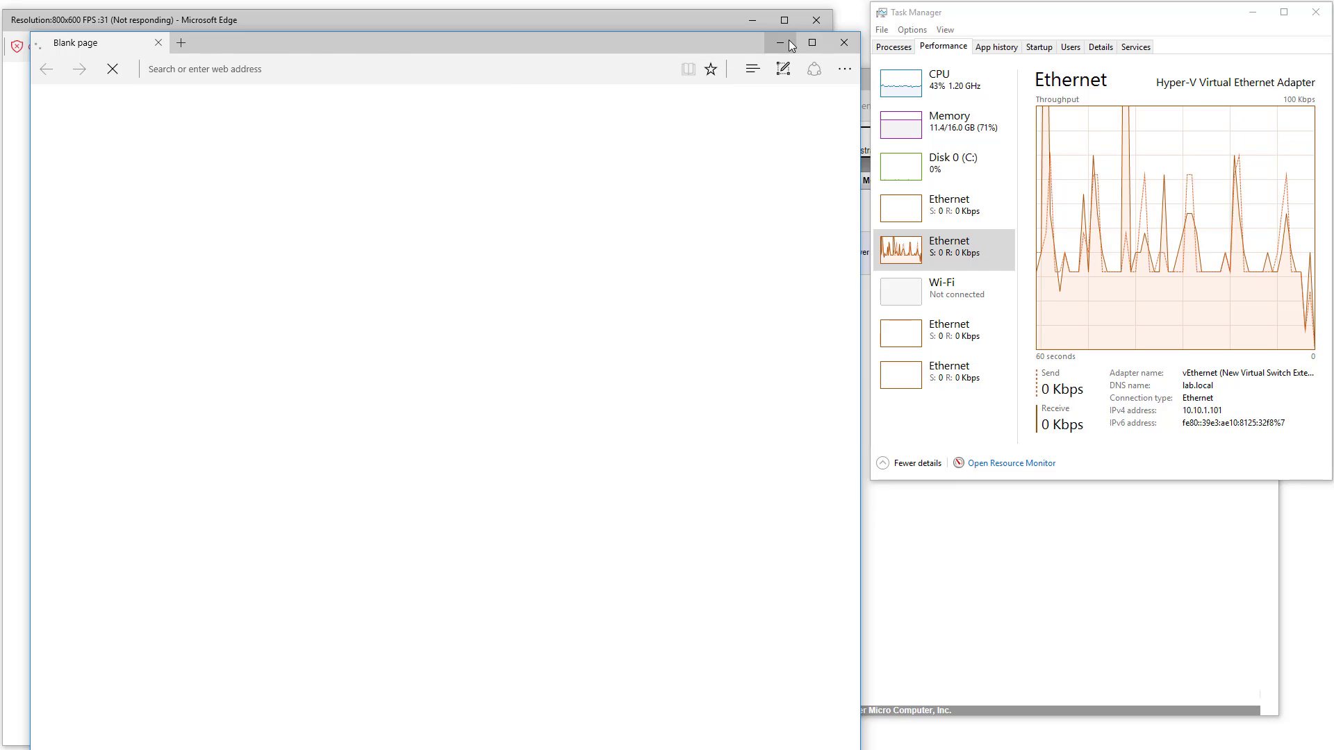
Minimize the stray blank Edge window and move the BIOS setup to its Main page
left_click(789, 42)
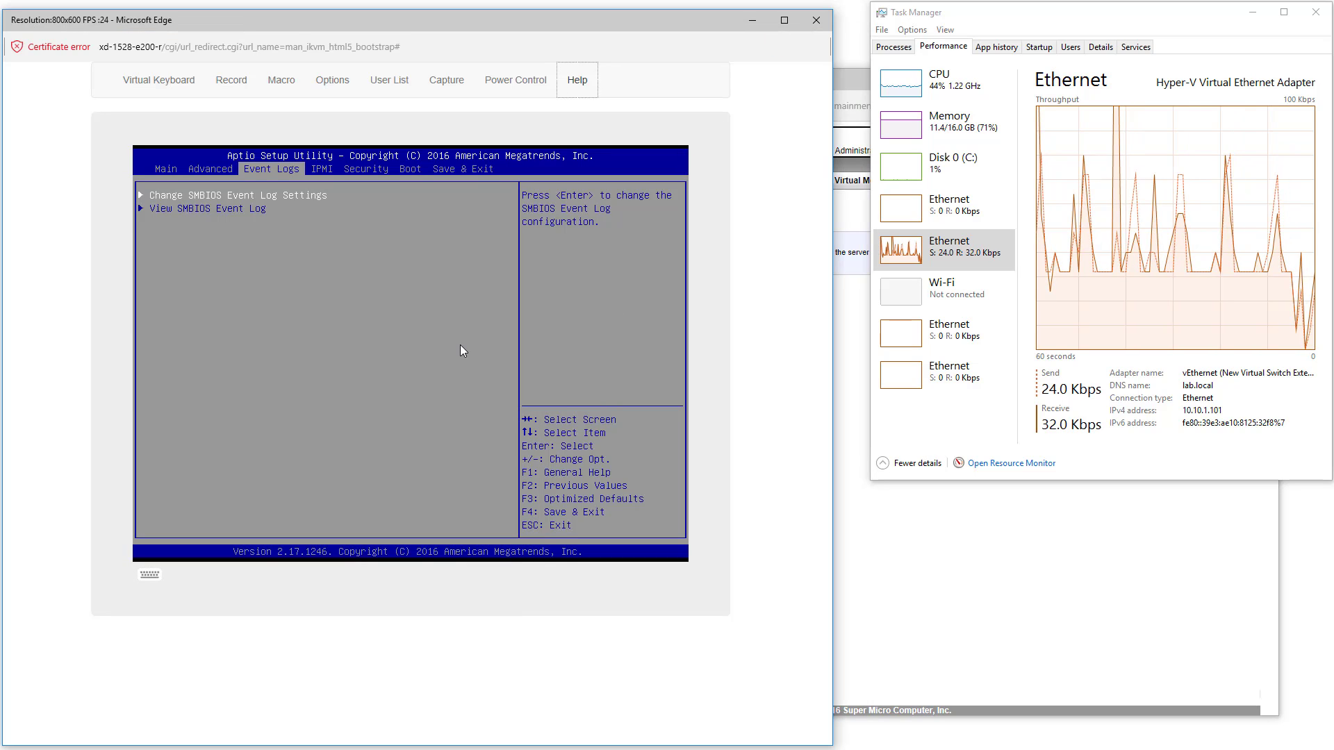
key("Left")
key("Left")
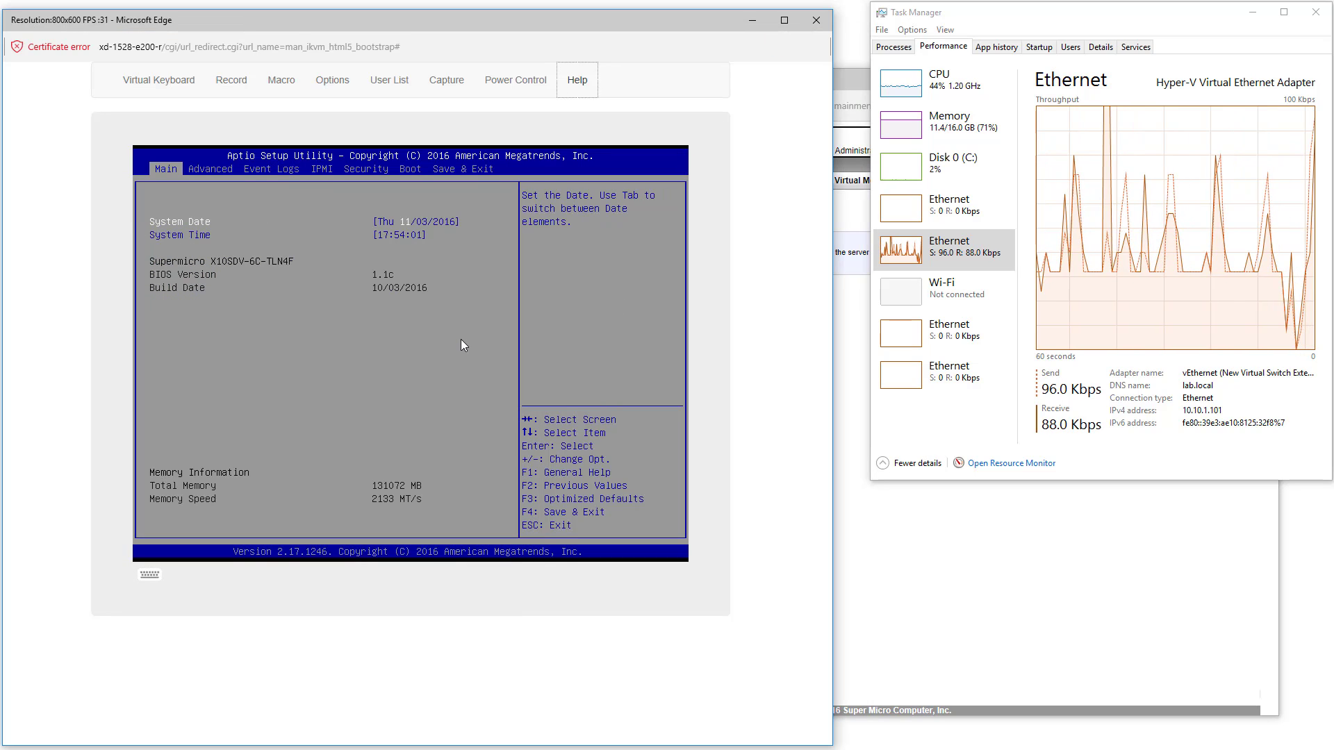